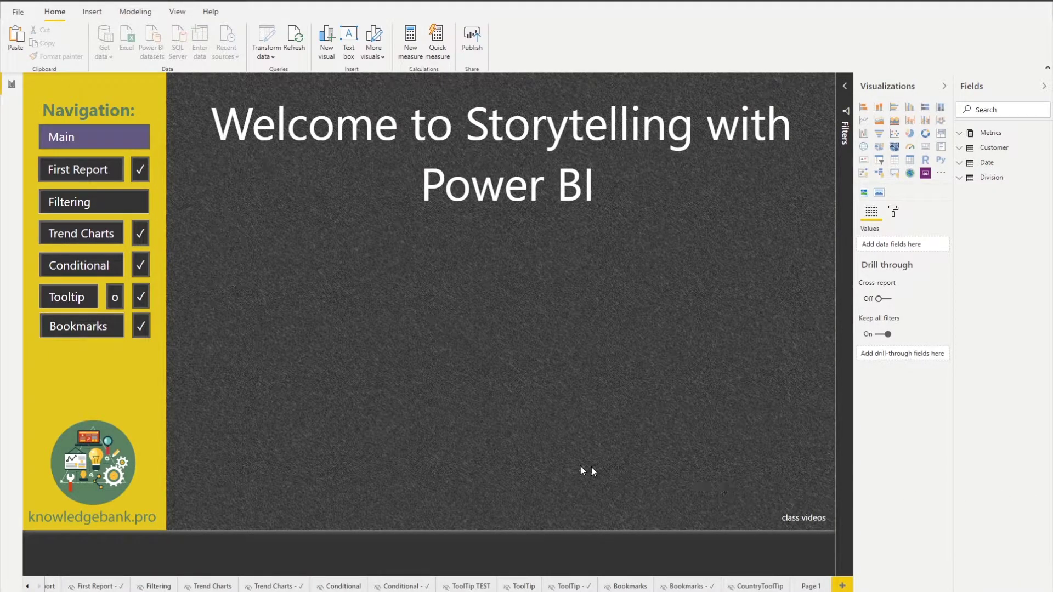
# - Switch to the Conditional report page with its country map, bubble chart and monthly revenue chart
pyautogui.keyDown('ctrl'); pyautogui.click(91, 268); pyautogui.keyUp('ctrl')
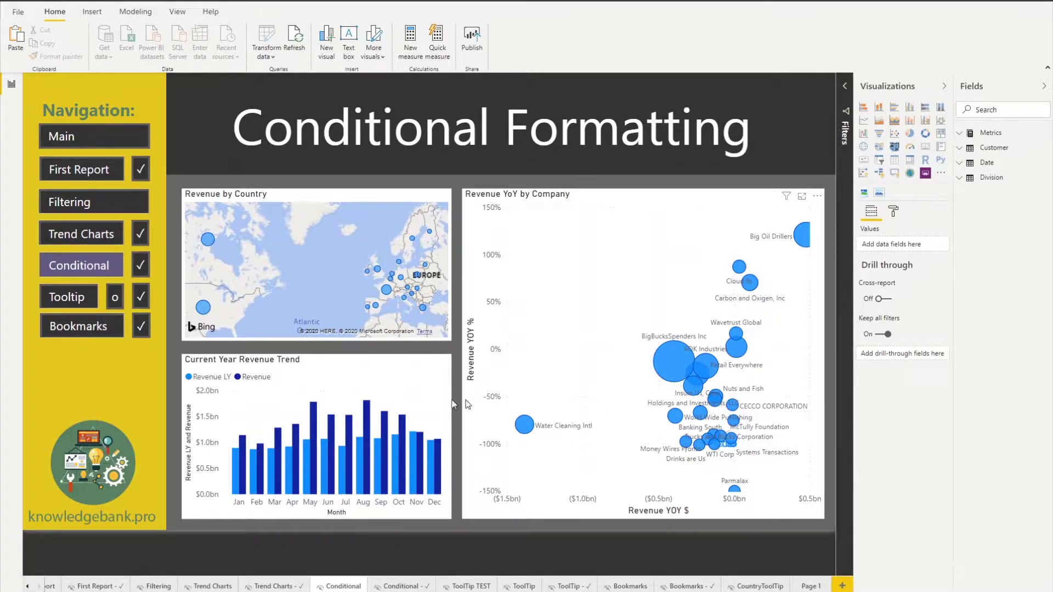
pyautogui.moveTo(366, 406)
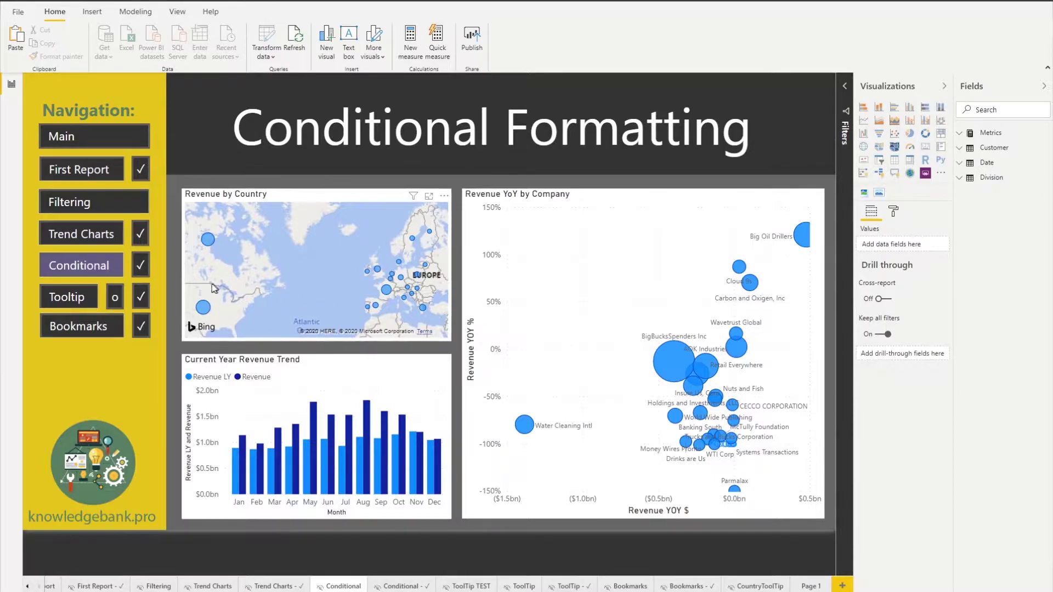
# - Open the finished Conditional - ✓ page and read its tooltips, including France's top 3 customers
pyautogui.keyDown('ctrl'); pyautogui.click(146, 267); pyautogui.keyUp('ctrl')
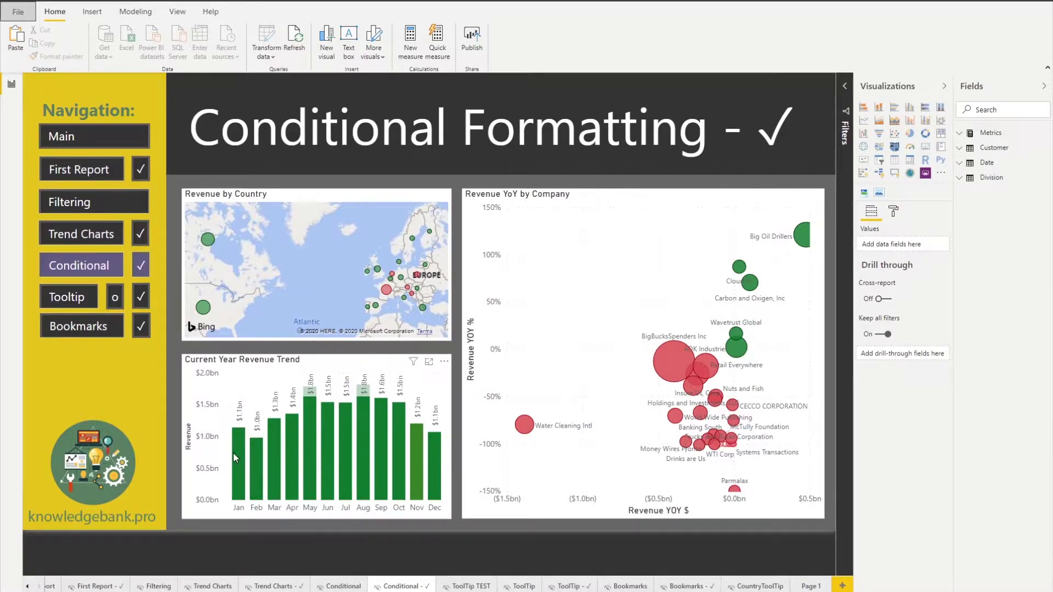
pyautogui.moveTo(413, 455)
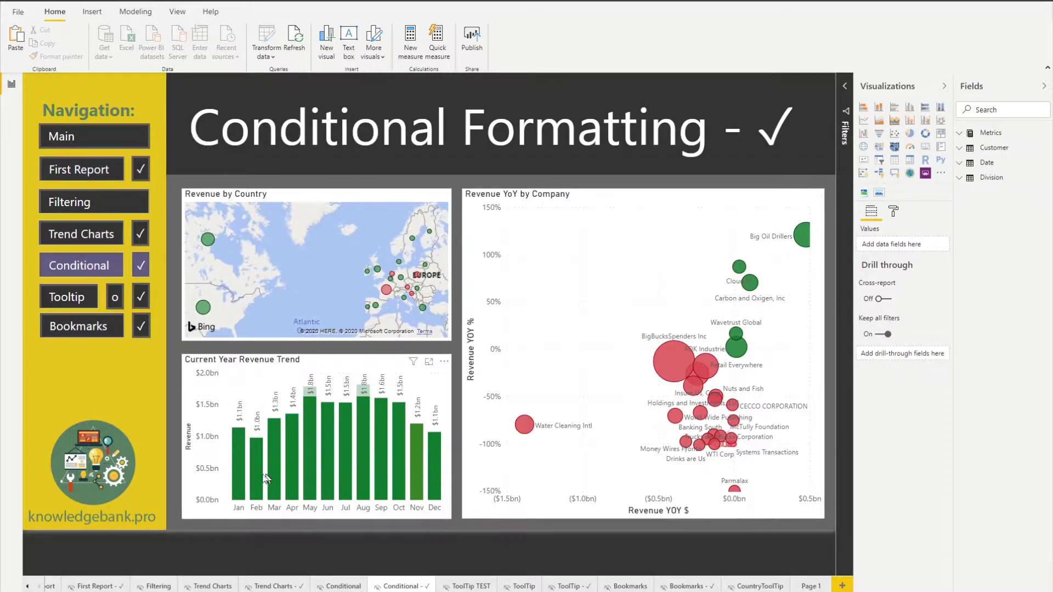
pyautogui.moveTo(387, 472)
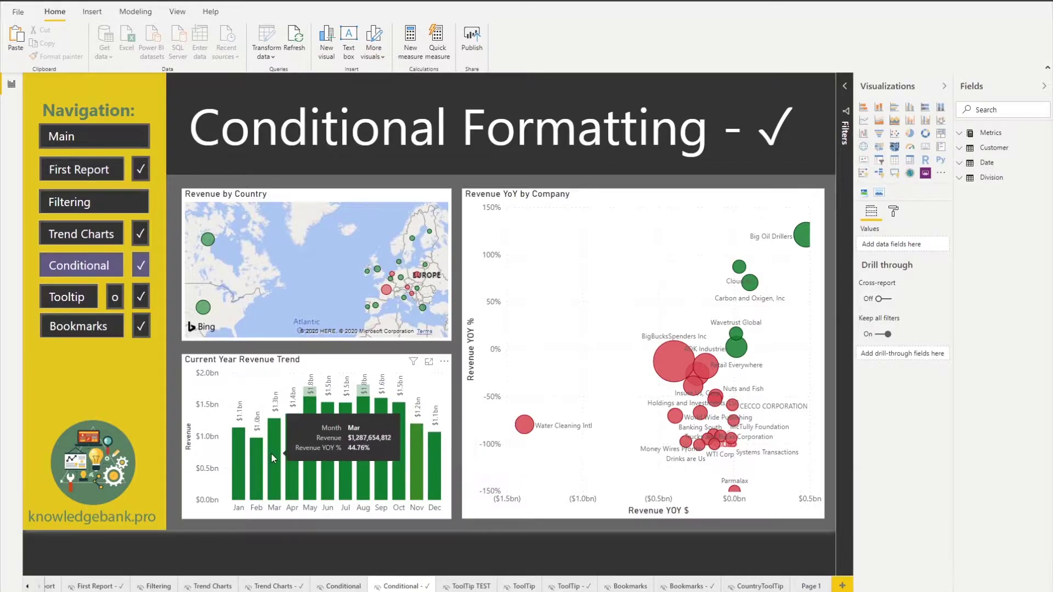
pyautogui.moveTo(271, 453)
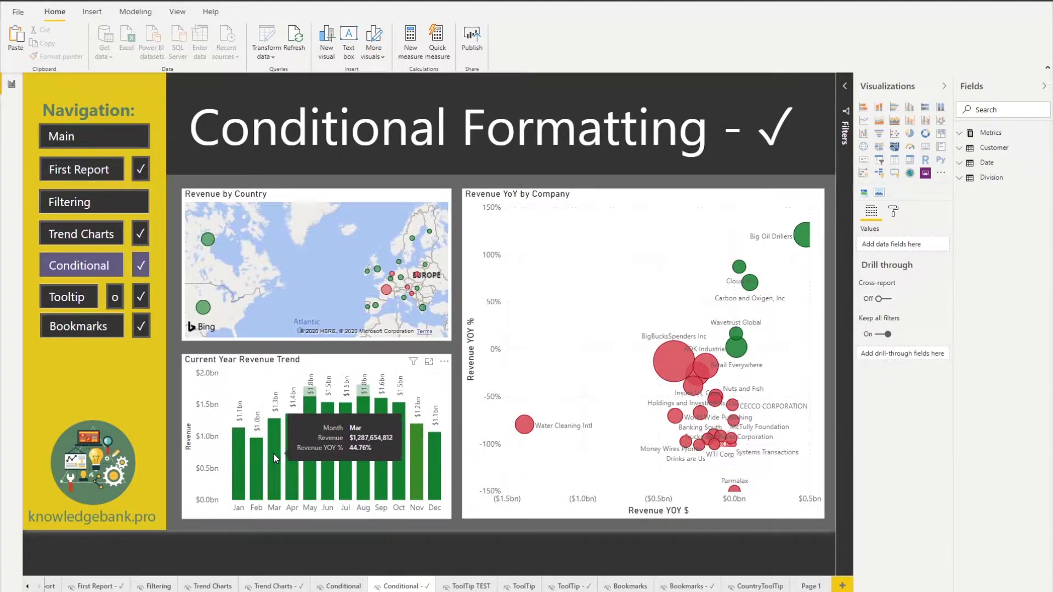
pyautogui.moveTo(238, 466)
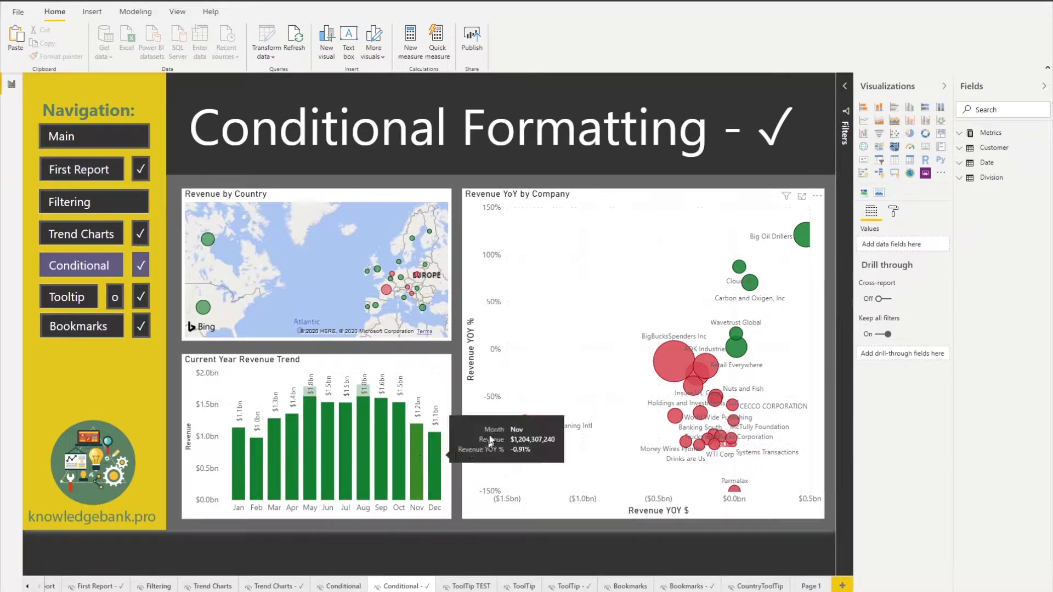
pyautogui.click(387, 291)
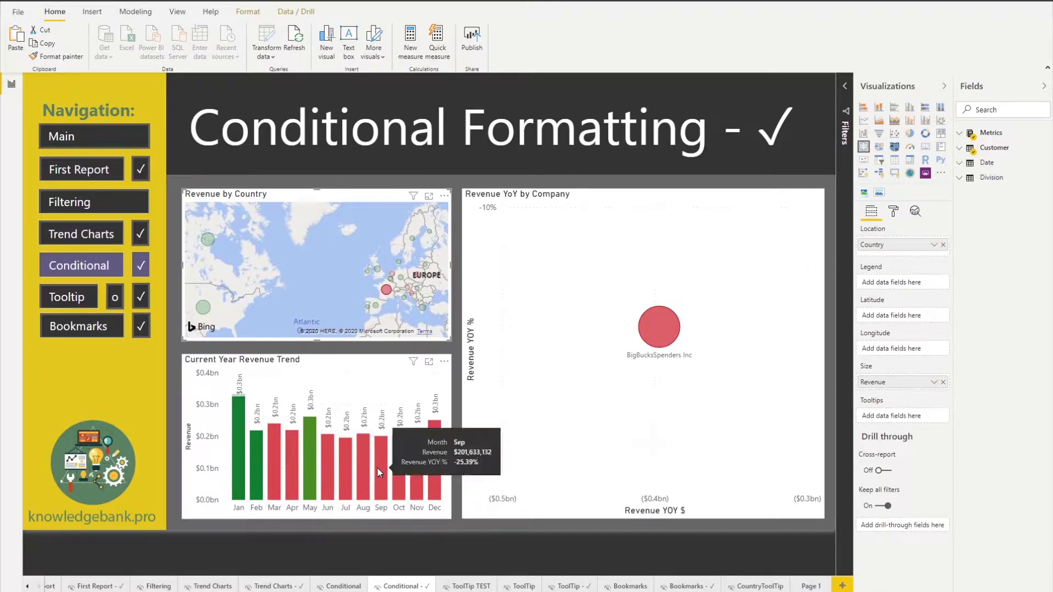
pyautogui.click(329, 302)
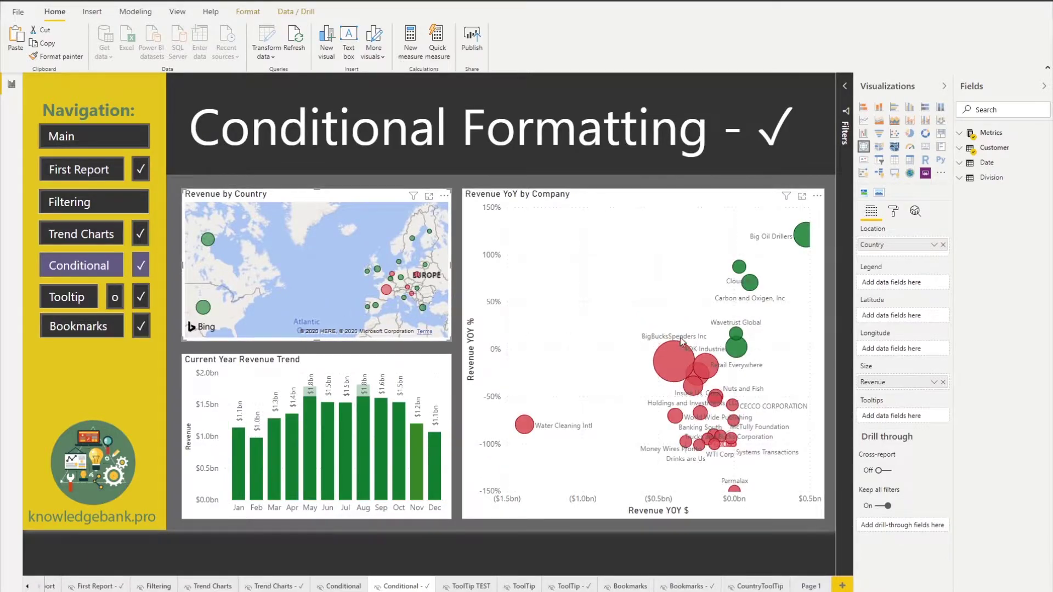
pyautogui.moveTo(740, 355)
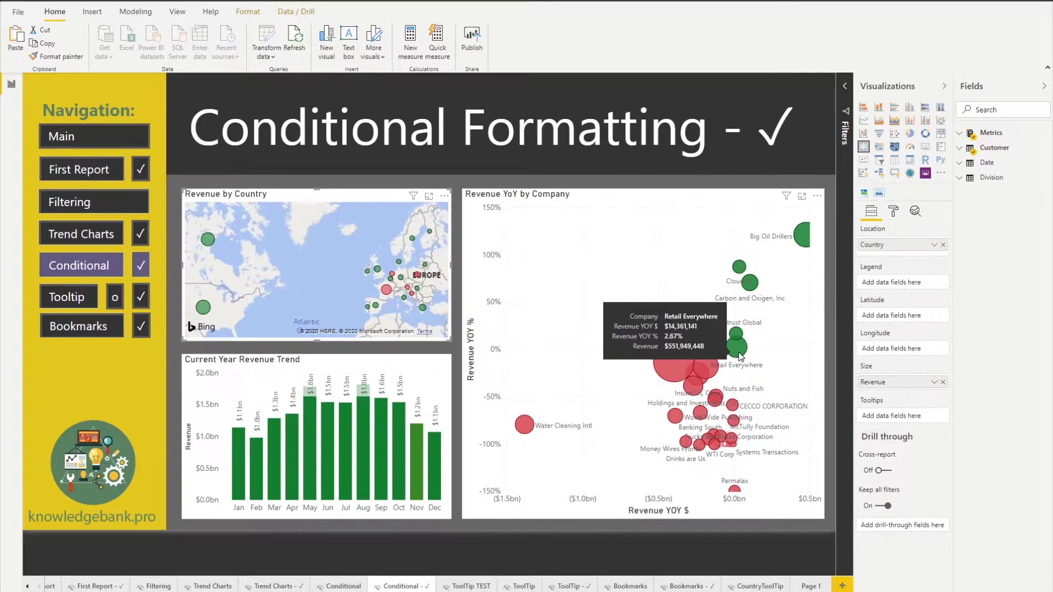
pyautogui.click(741, 355)
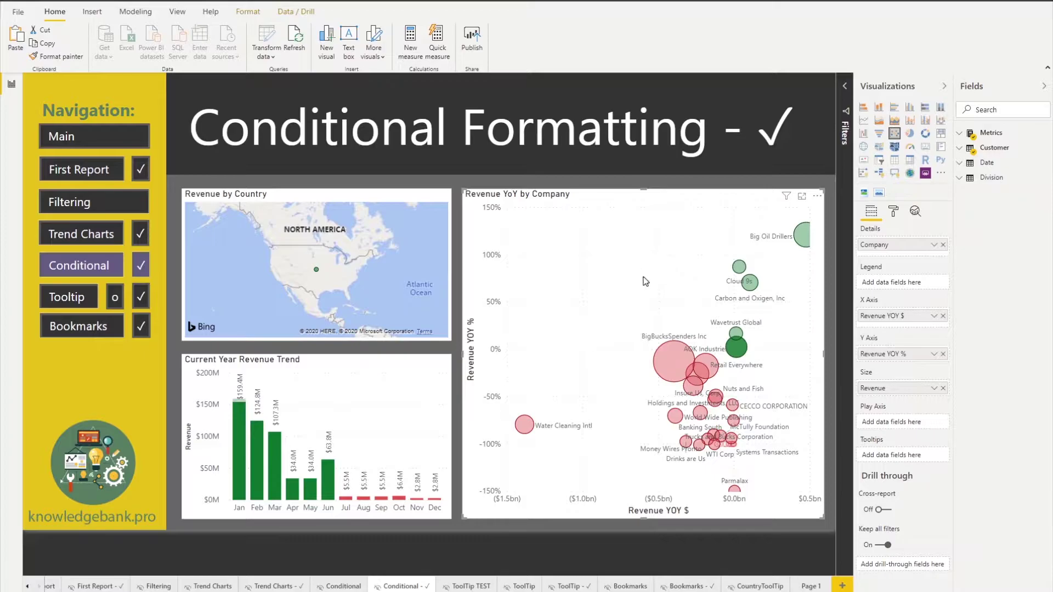
# - Clear the bubble selection and expand the bubble chart's Data colors formatting
pyautogui.click(661, 281)
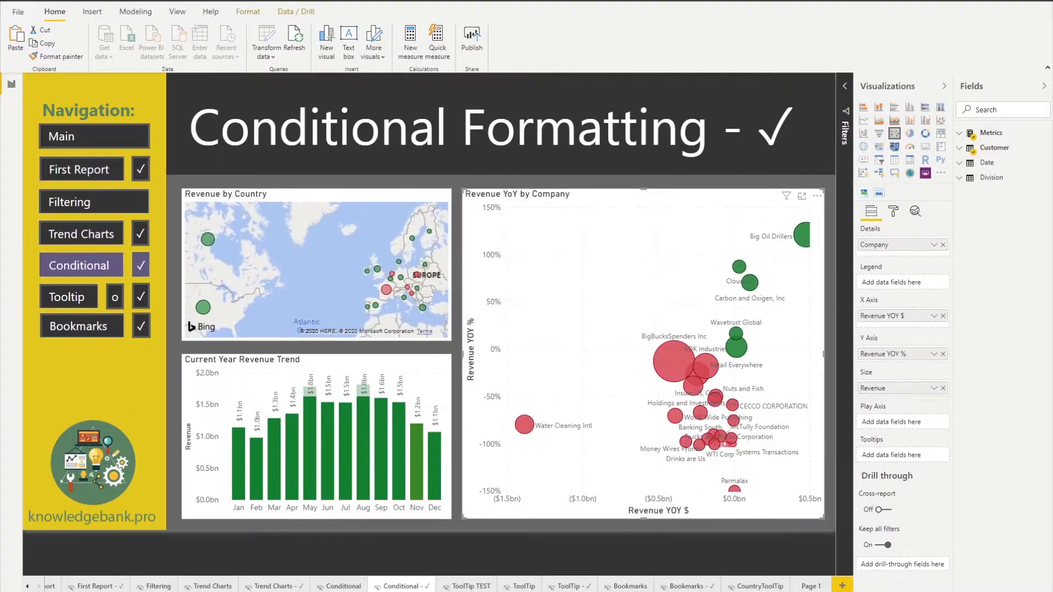
pyautogui.click(893, 211)
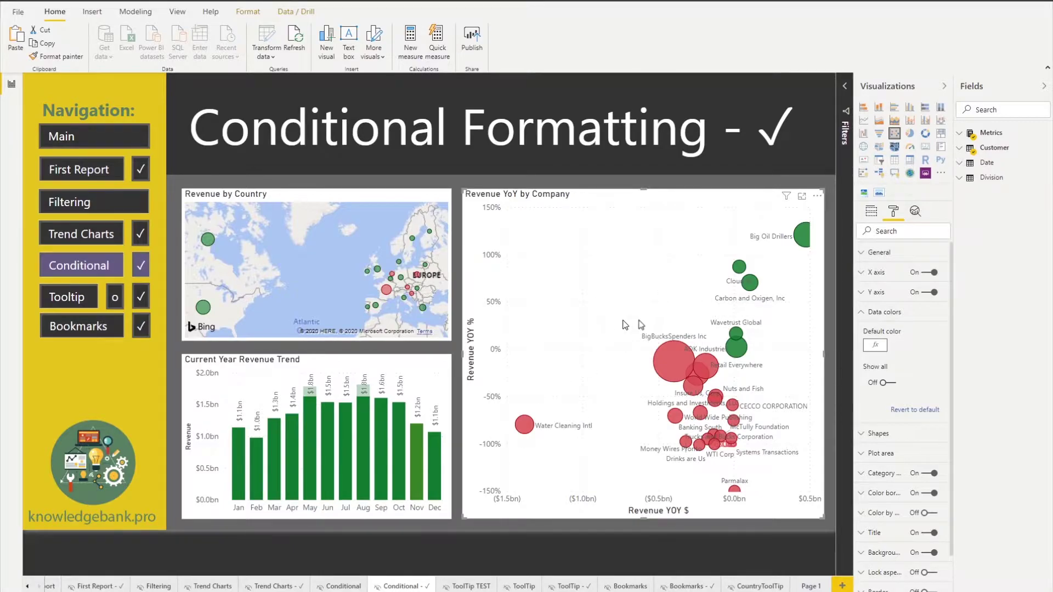
pyautogui.click(871, 212)
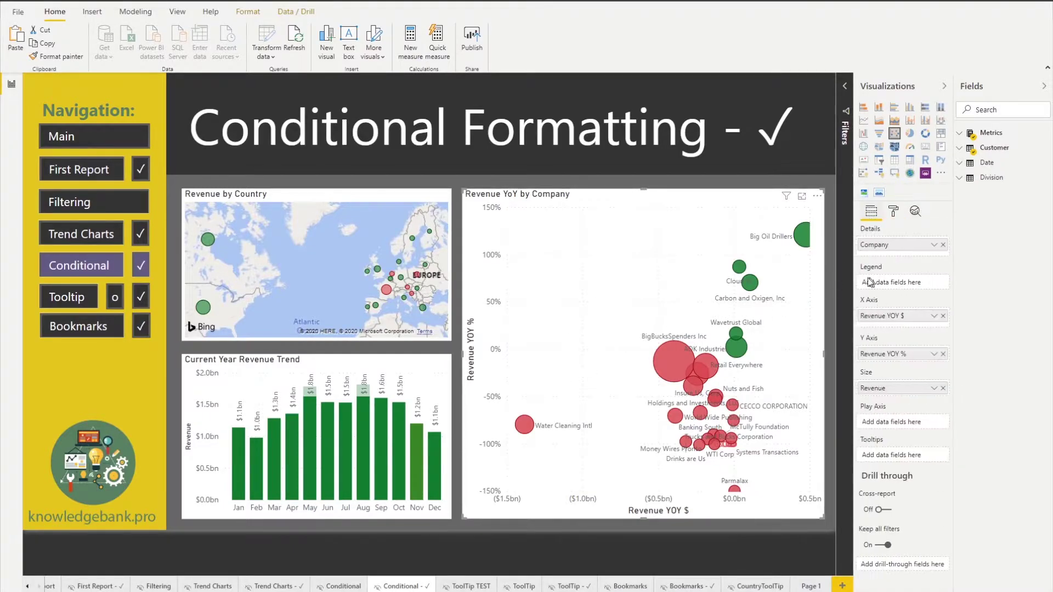
pyautogui.click(899, 216)
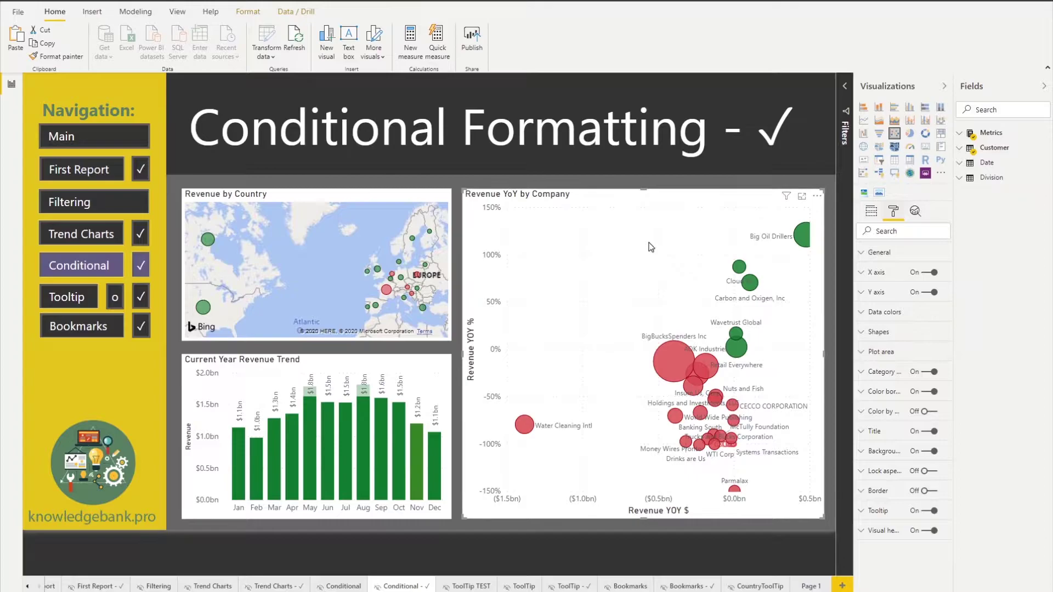
pyautogui.click(883, 312)
# - Compare the map and column chart formatting, then reopen the bubble chart's Data colors
pyautogui.click(357, 229)
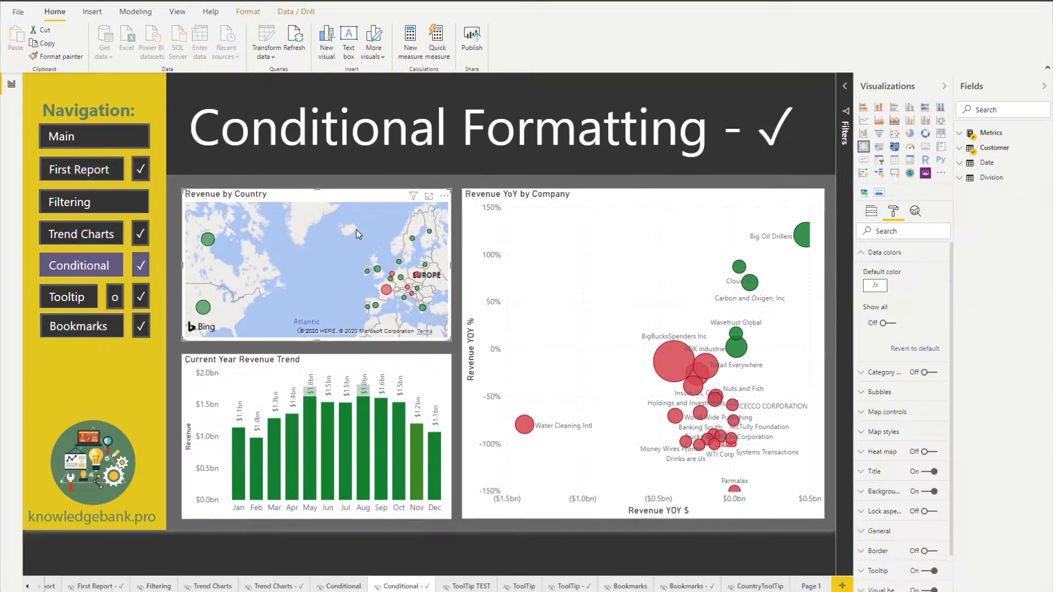
pyautogui.click(357, 359)
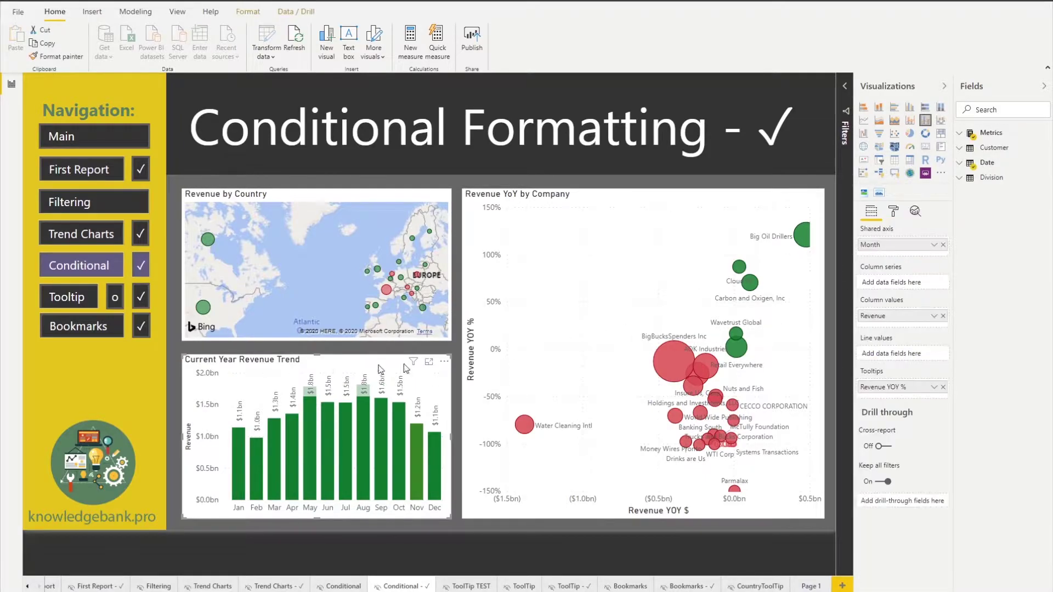
pyautogui.click(893, 211)
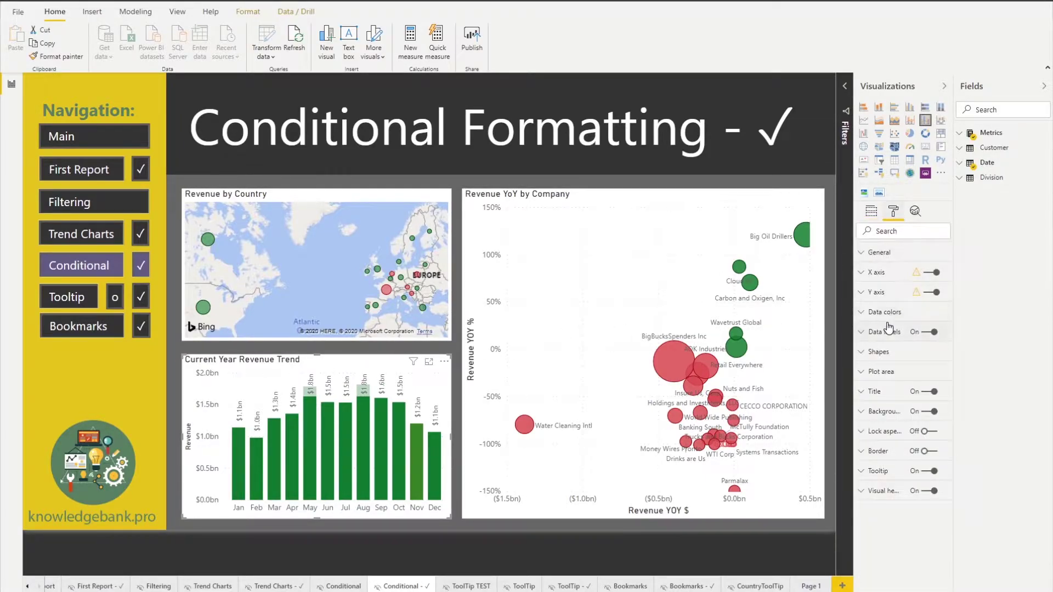
pyautogui.click(680, 208)
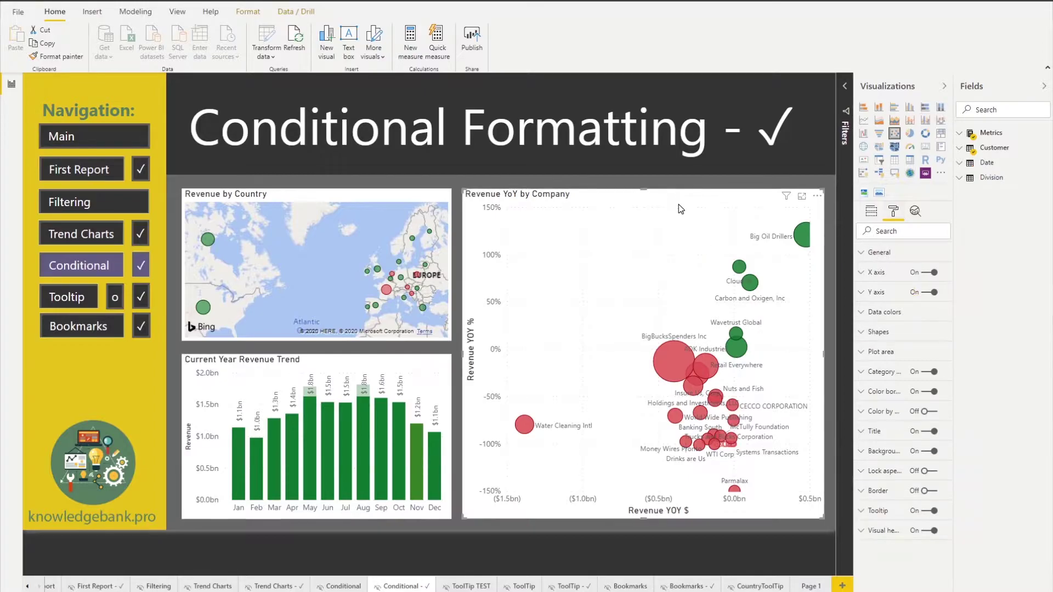
pyautogui.click(880, 312)
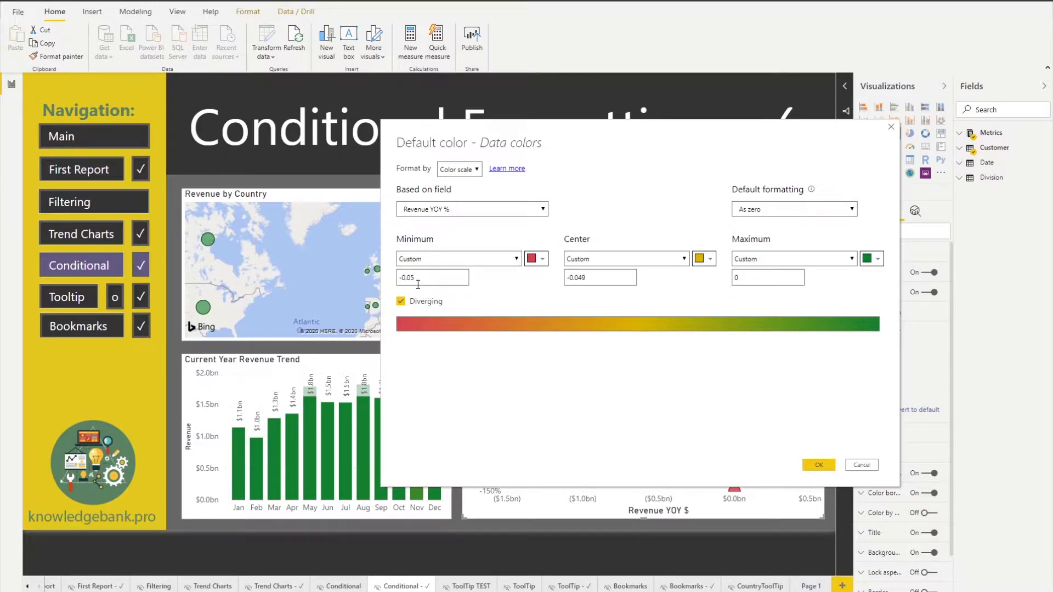
pyautogui.moveTo(418, 283)
pyautogui.moveTo(595, 282)
pyautogui.click(860, 465)
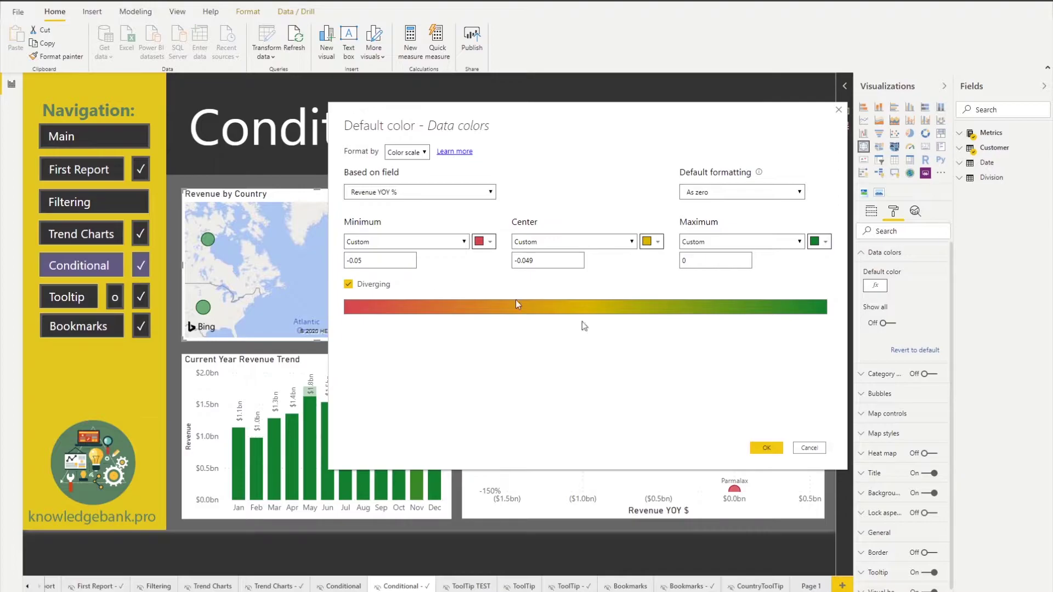
pyautogui.click(809, 448)
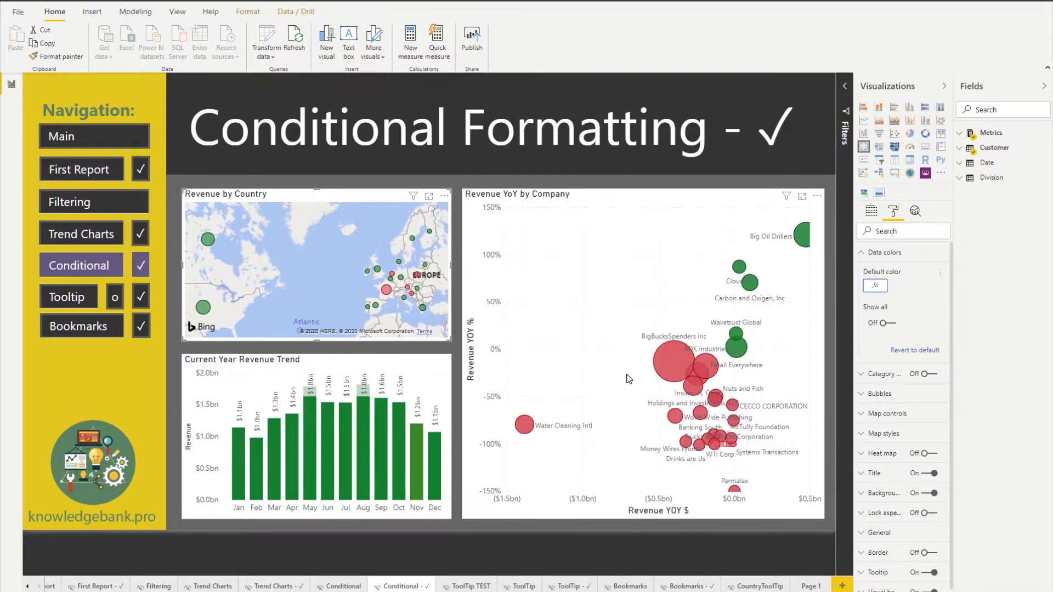
# - Return to the unformatted Conditional page and select the Revenue by Country map
pyautogui.keyDown('ctrl'); pyautogui.click(103, 268); pyautogui.keyUp('ctrl')
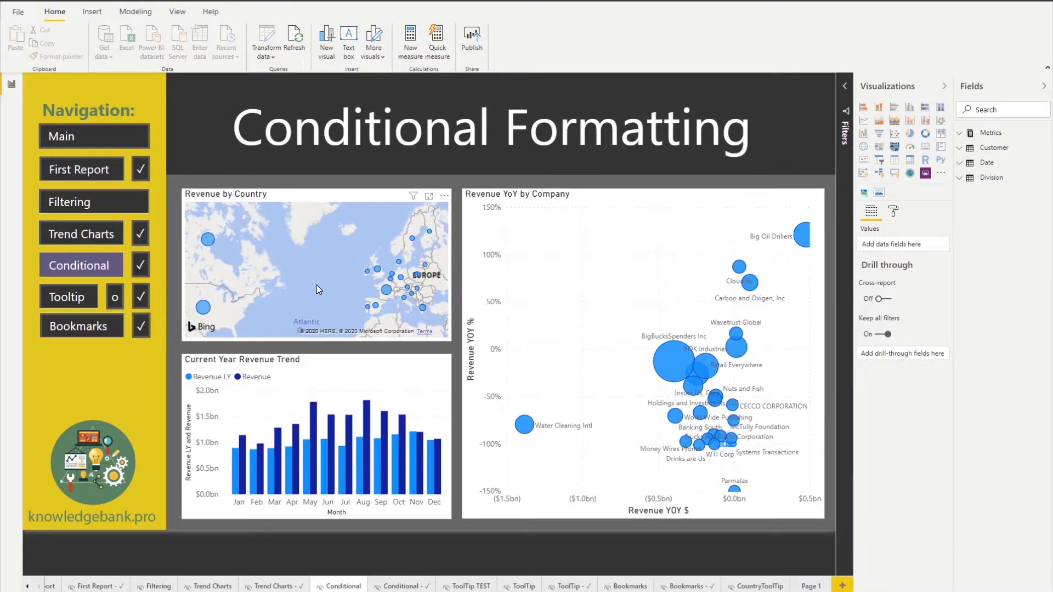
pyautogui.click(312, 225)
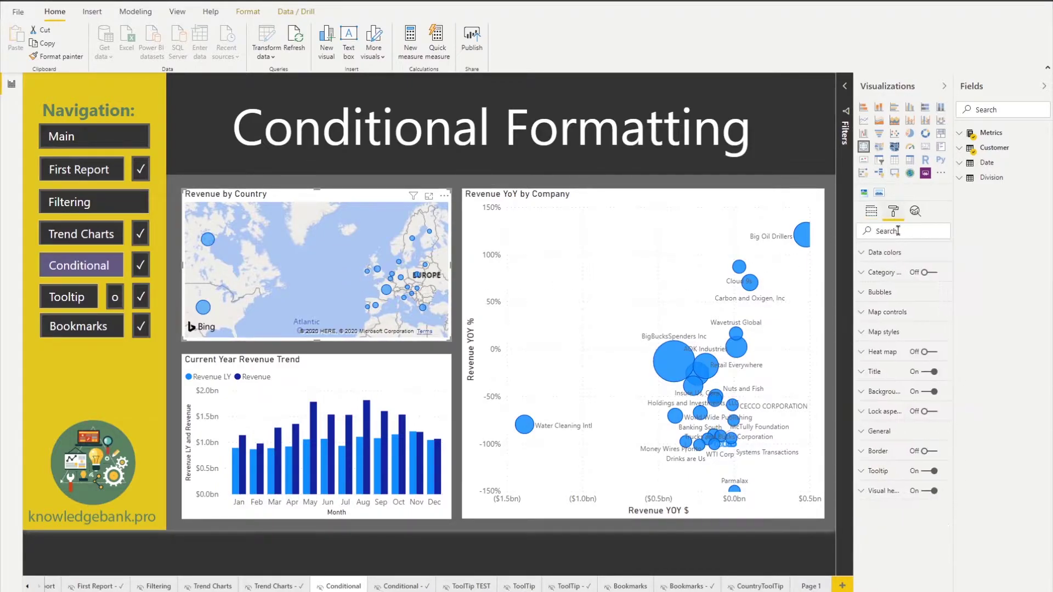
# - Expand the map's Data colors formatting and bring up conditional formatting for Default color
pyautogui.click(893, 214)
pyautogui.click(881, 293)
pyautogui.click(882, 295)
pyautogui.click(885, 253)
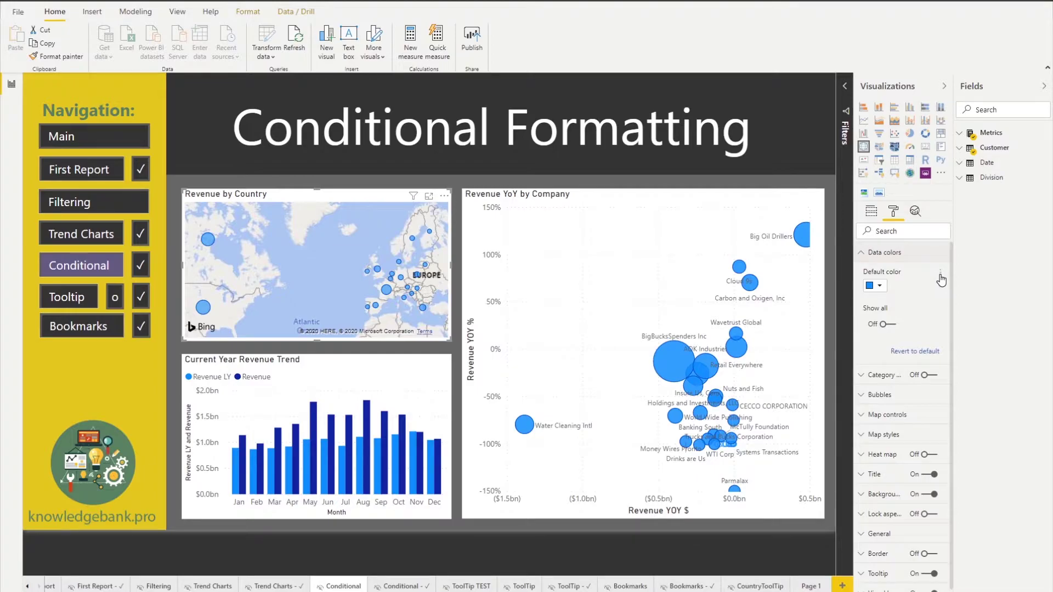
pyautogui.click(940, 276)
# - Base the map's colour scale on the Revenue YOY % measure from the Metrics table
pyautogui.click(959, 284)
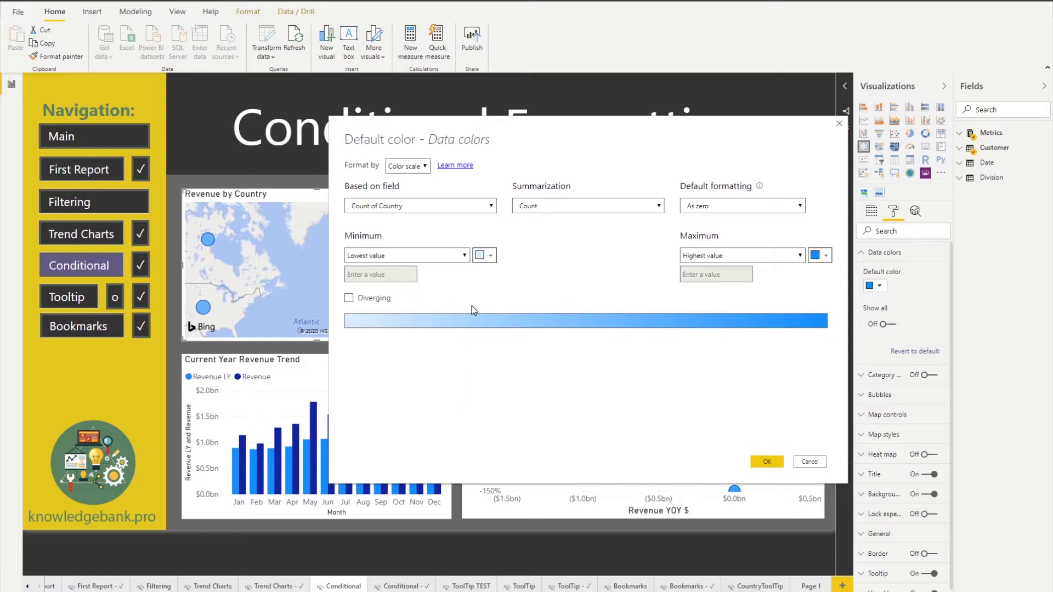
pyautogui.click(488, 210)
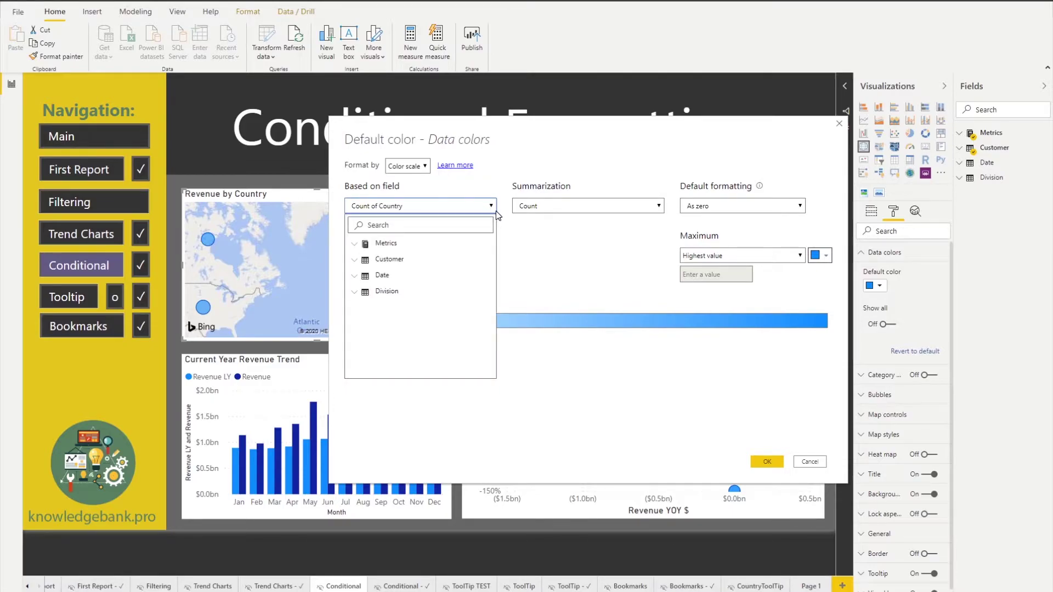
pyautogui.click(356, 248)
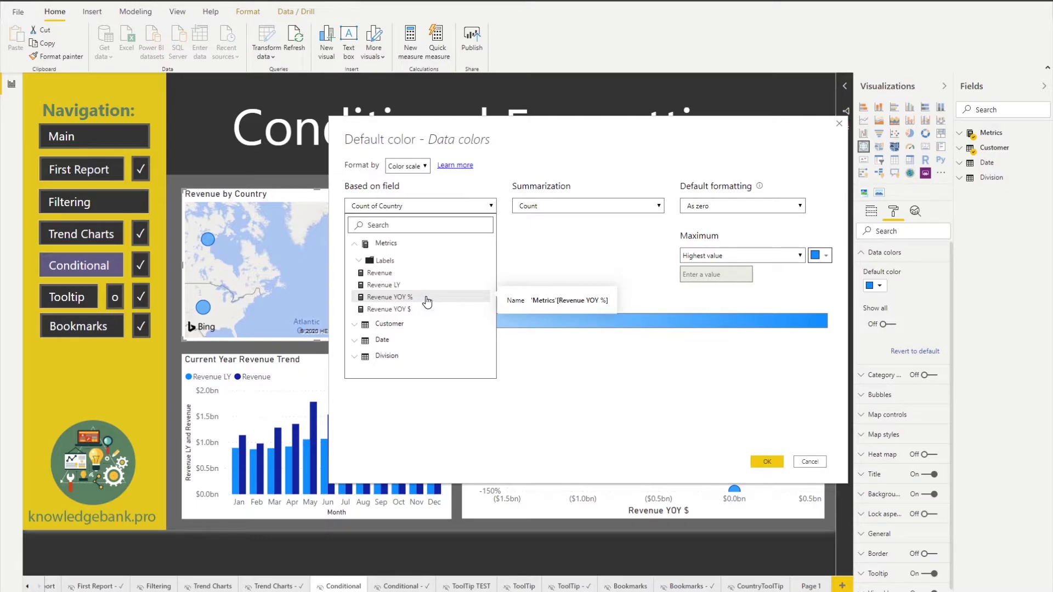
pyautogui.click(389, 297)
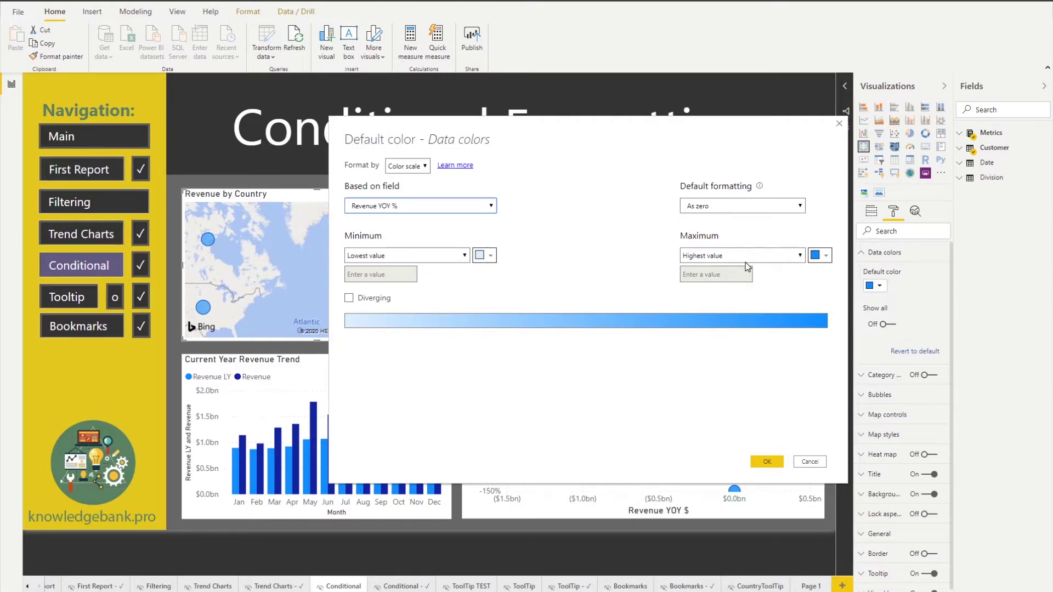
pyautogui.click(462, 256)
pyautogui.click(578, 283)
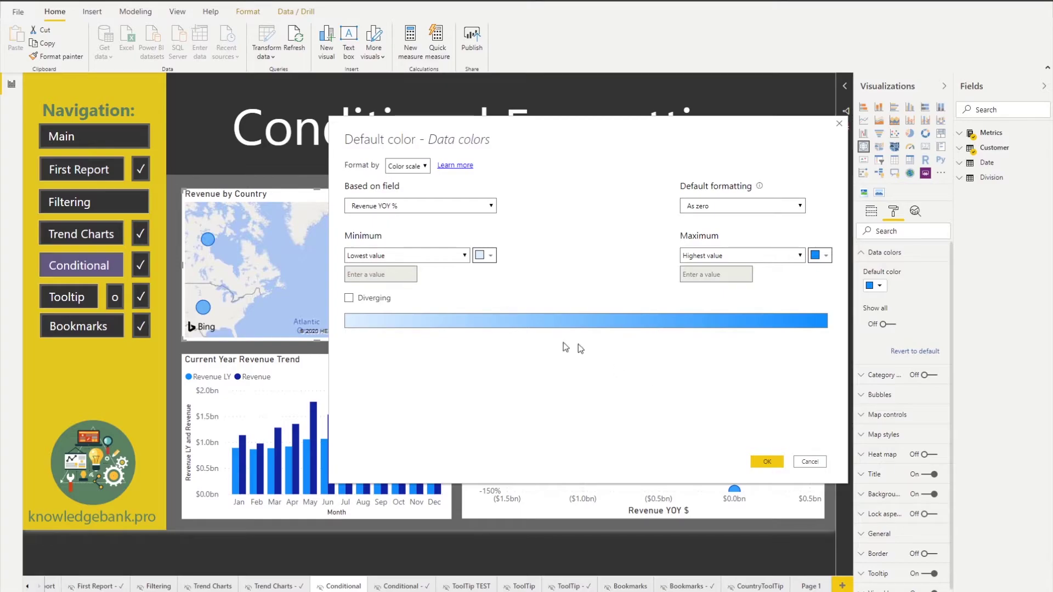
# - Set the colour scale's Minimum swatch to red and Maximum swatch to green
pyautogui.click(490, 257)
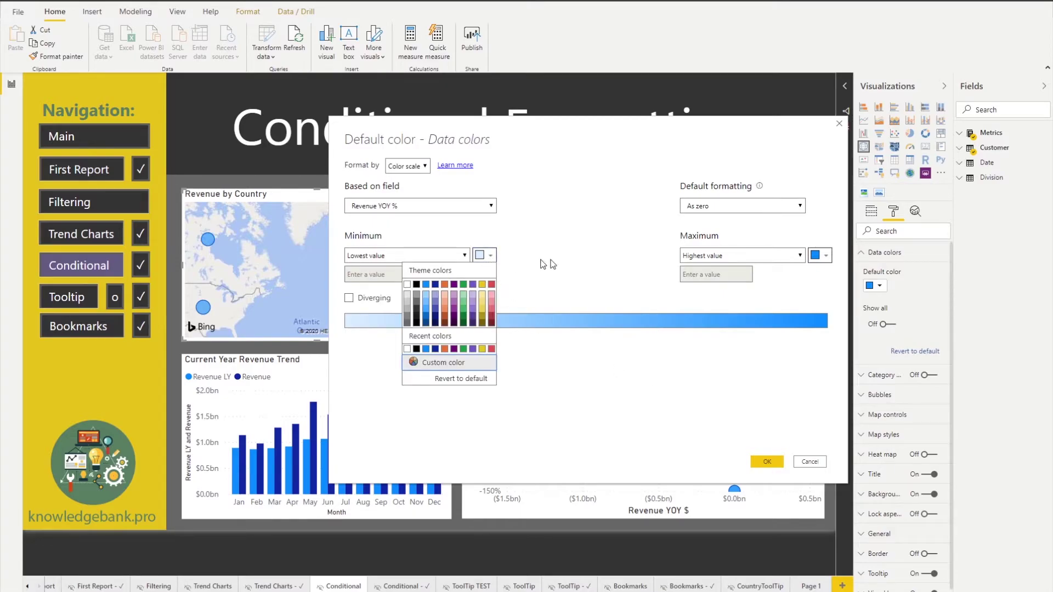
pyautogui.click(824, 262)
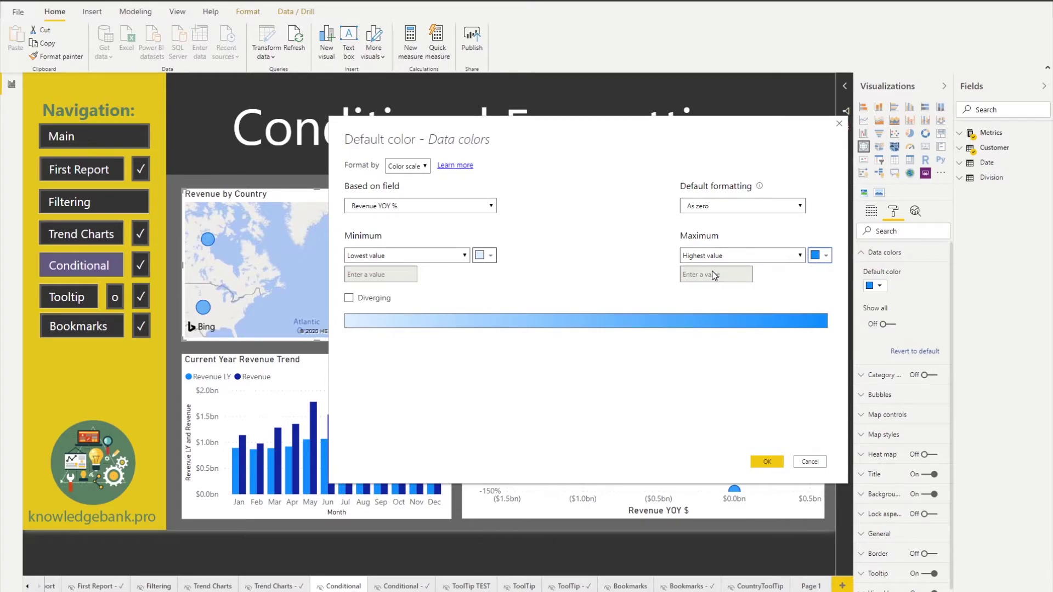
pyautogui.click(489, 256)
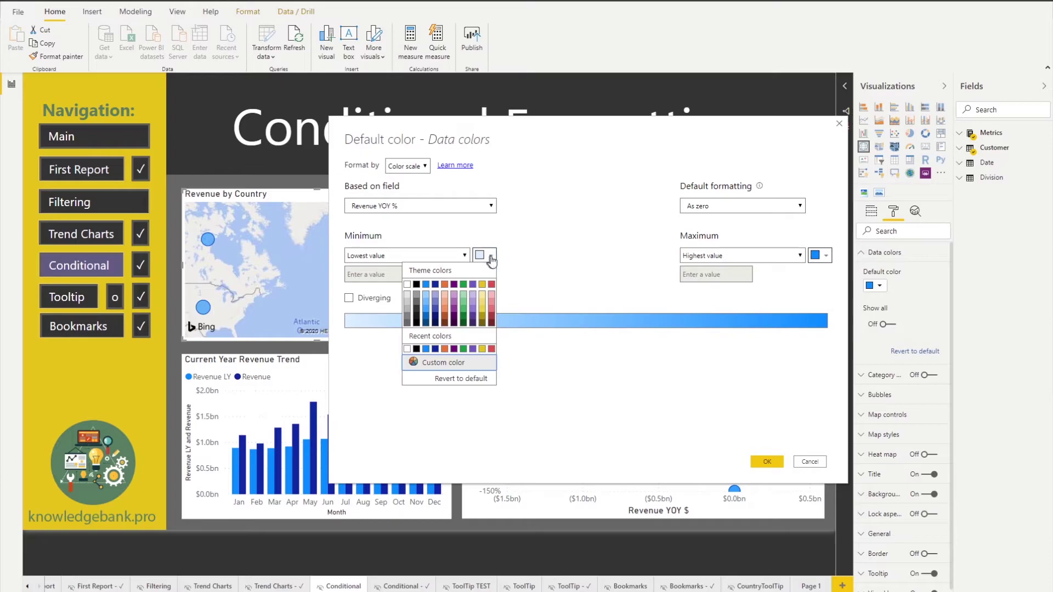
pyautogui.click(491, 284)
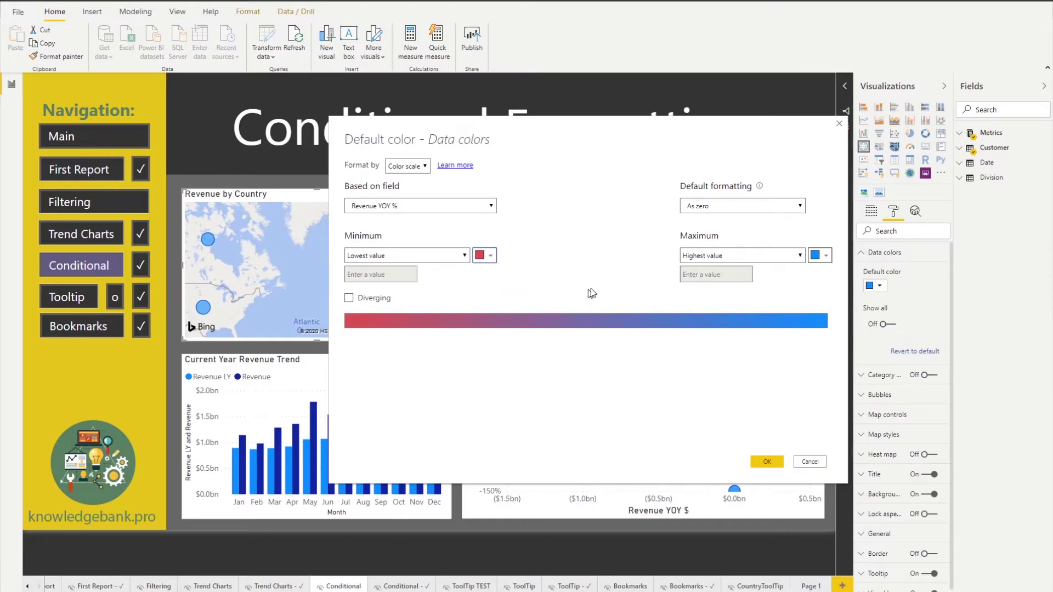
pyautogui.click(823, 263)
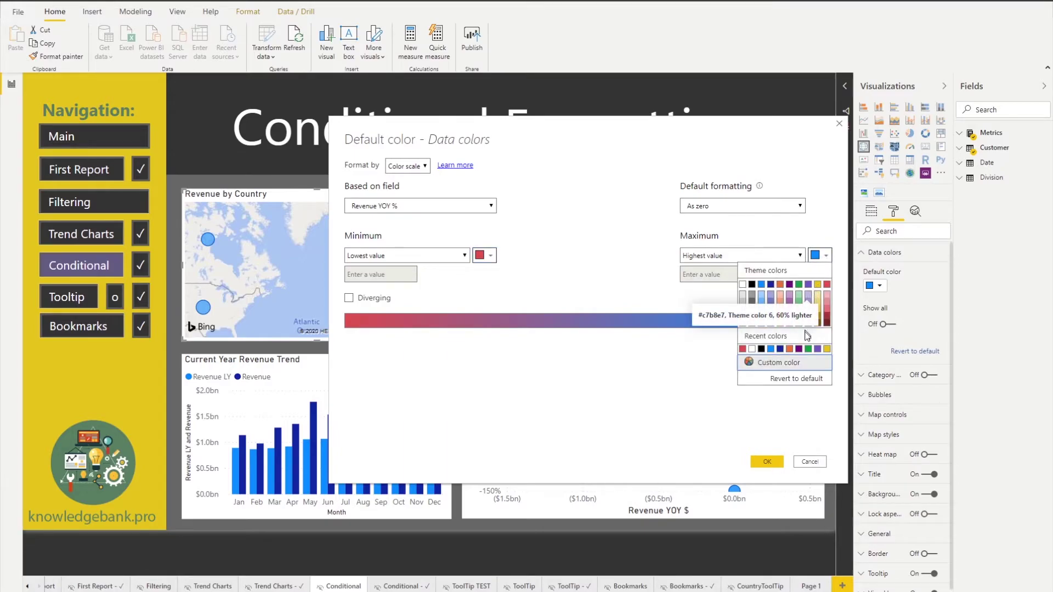
pyautogui.click(808, 349)
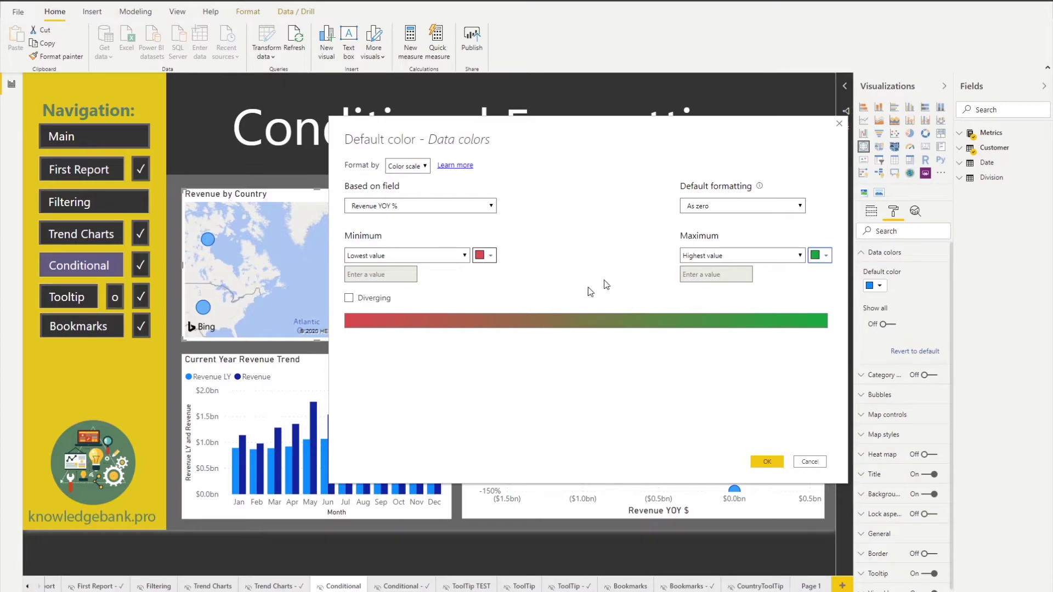
# - Enable Diverging and switch the Minimum, Center and Maximum points to Custom values
pyautogui.click(348, 299)
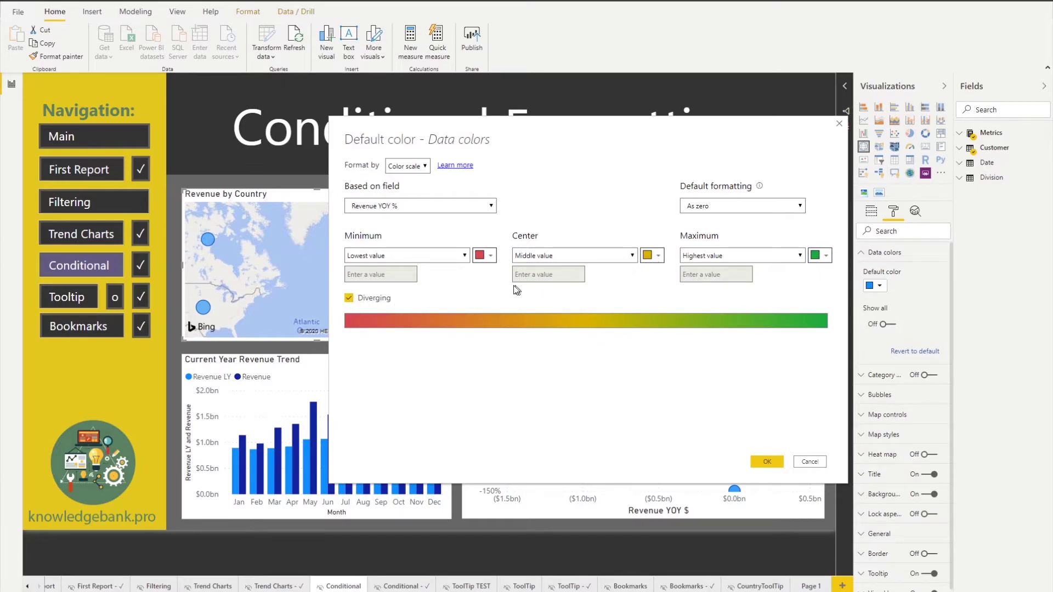
pyautogui.click(445, 261)
pyautogui.click(450, 277)
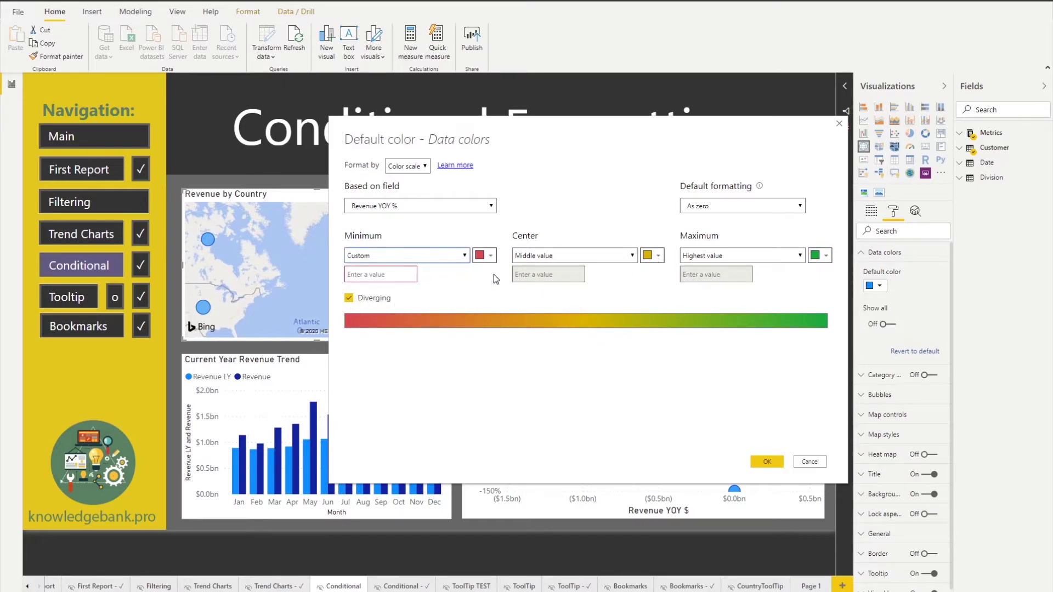
pyautogui.click(572, 256)
pyautogui.click(568, 278)
pyautogui.click(729, 257)
pyautogui.click(721, 277)
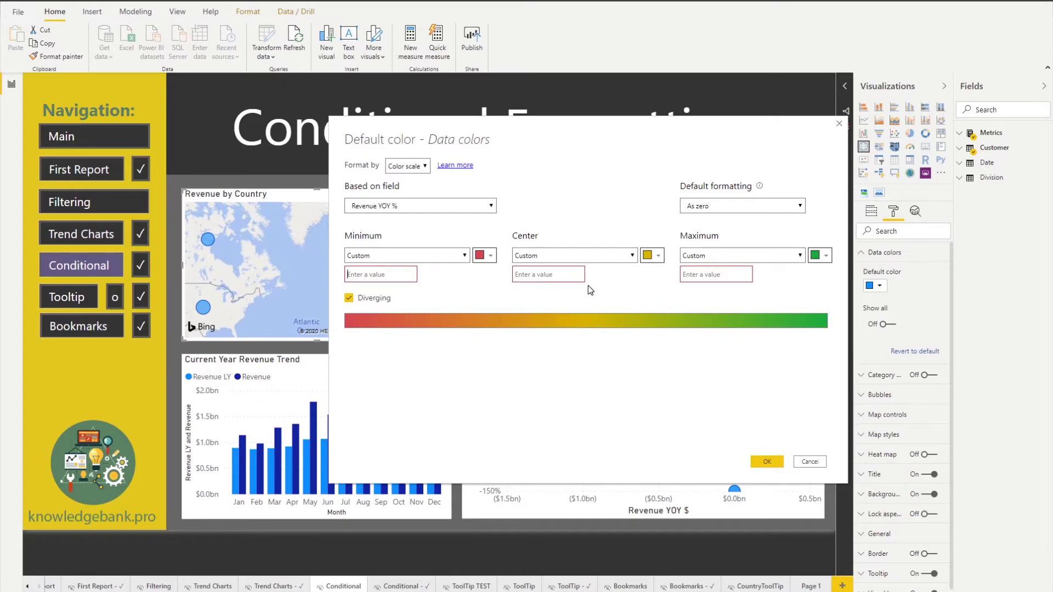
# - Enter -0.05, -0.049 and 0 as the minimum, centre and maximum points
pyautogui.write('-0.05')
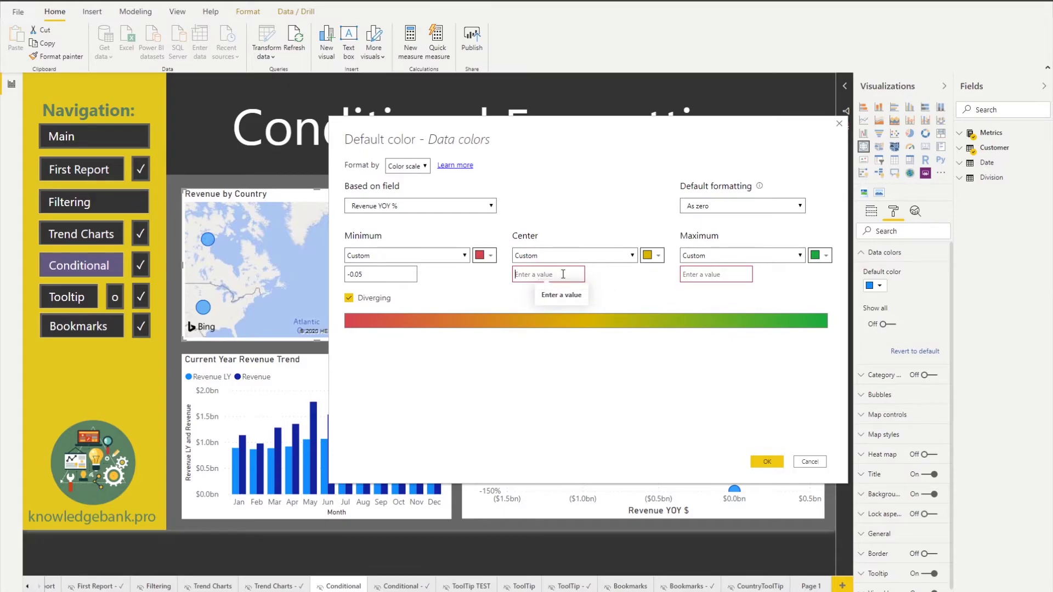
pyautogui.write('-0.049')
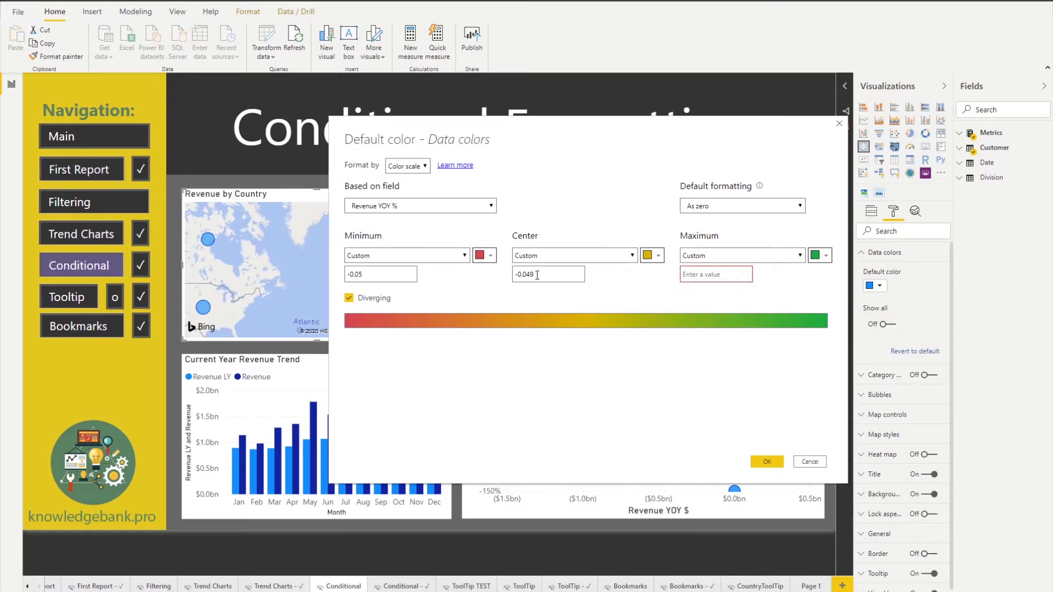
pyautogui.click(702, 274)
pyautogui.write('0')
pyautogui.click(768, 461)
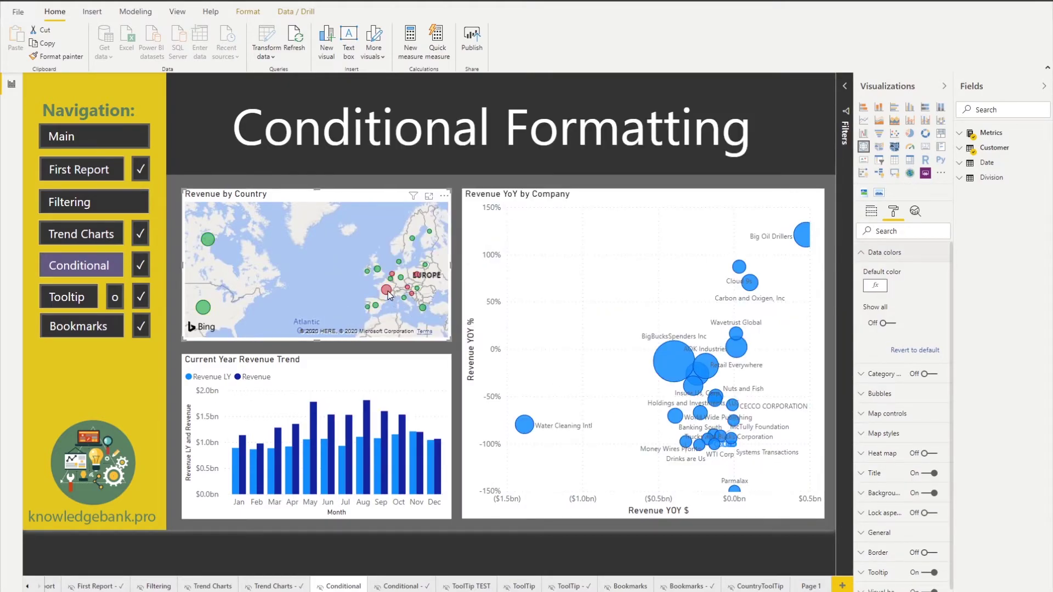
pyautogui.moveTo(387, 292)
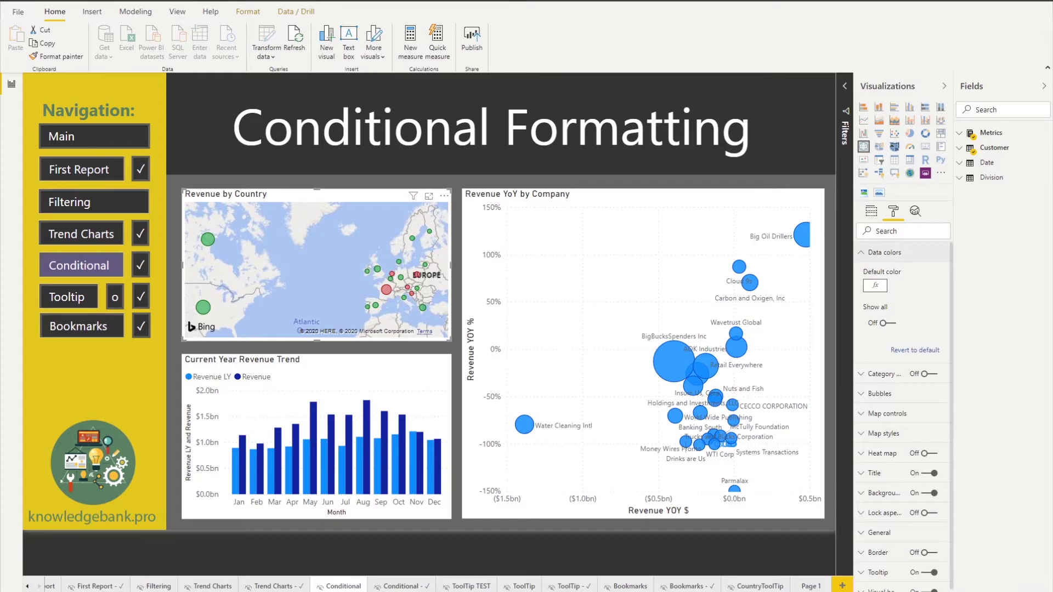
pyautogui.click(542, 207)
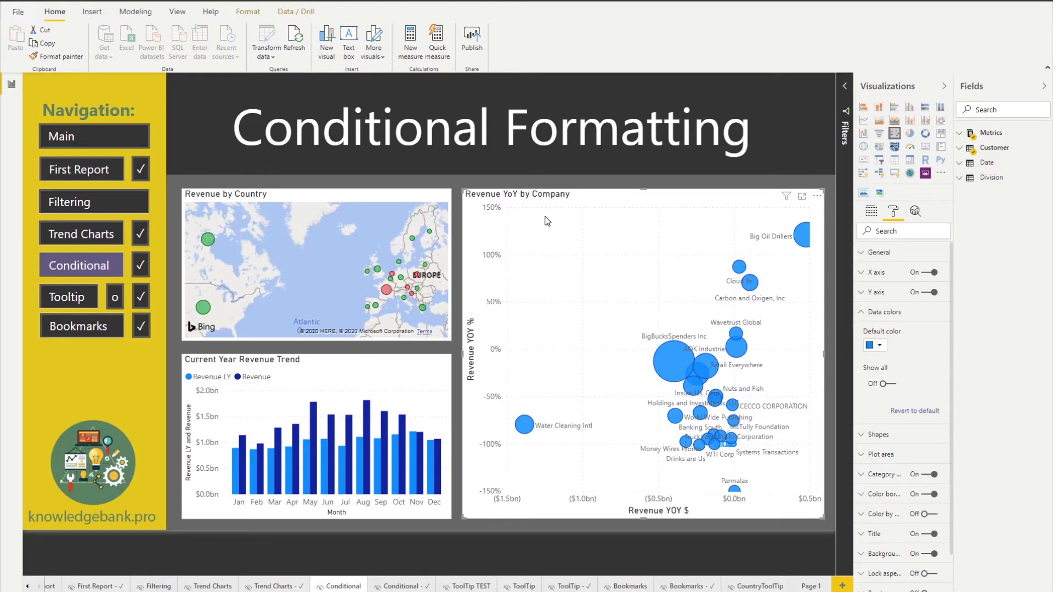
pyautogui.click(352, 274)
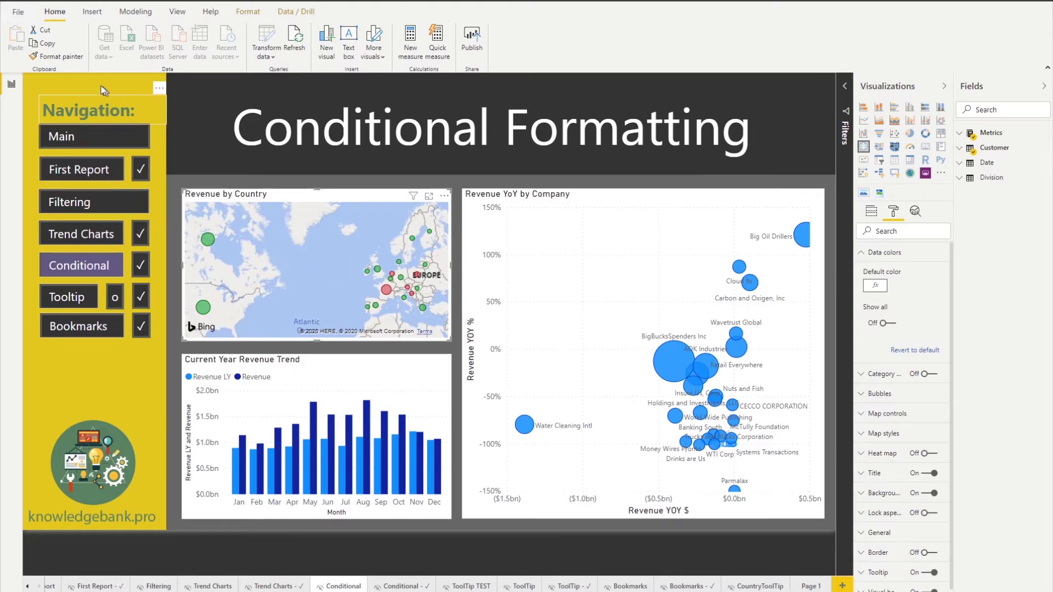
# - Copy the map's red/green formatting onto the Revenue YoY by Company bubble chart with Format painter
pyautogui.click(67, 58)
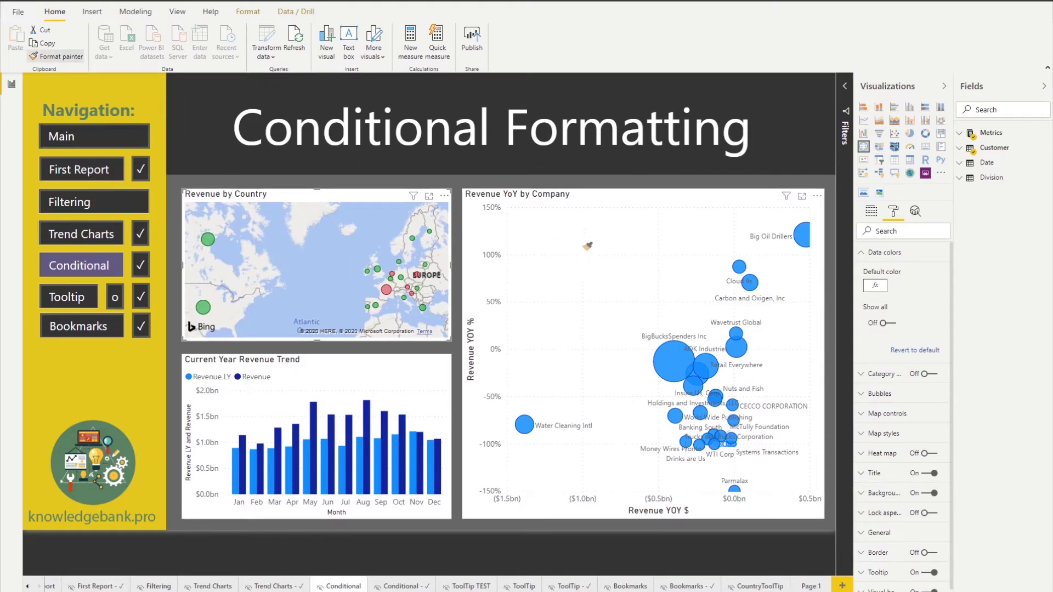
pyautogui.click(614, 250)
pyautogui.moveTo(672, 348)
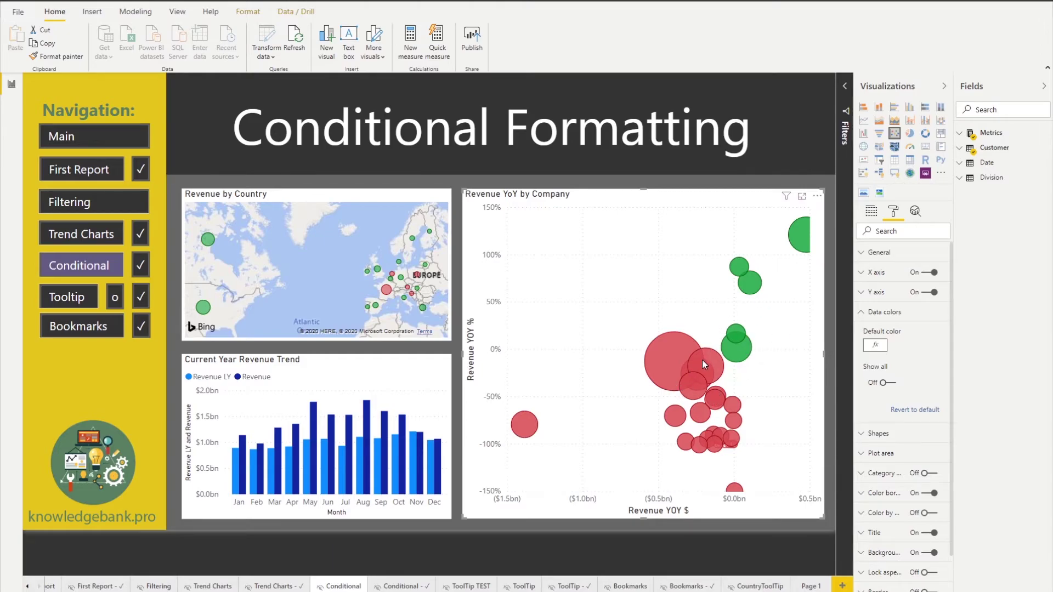
# - Turn on company-name Category labels for the bubbles and give them a darker colour
pyautogui.click(865, 321)
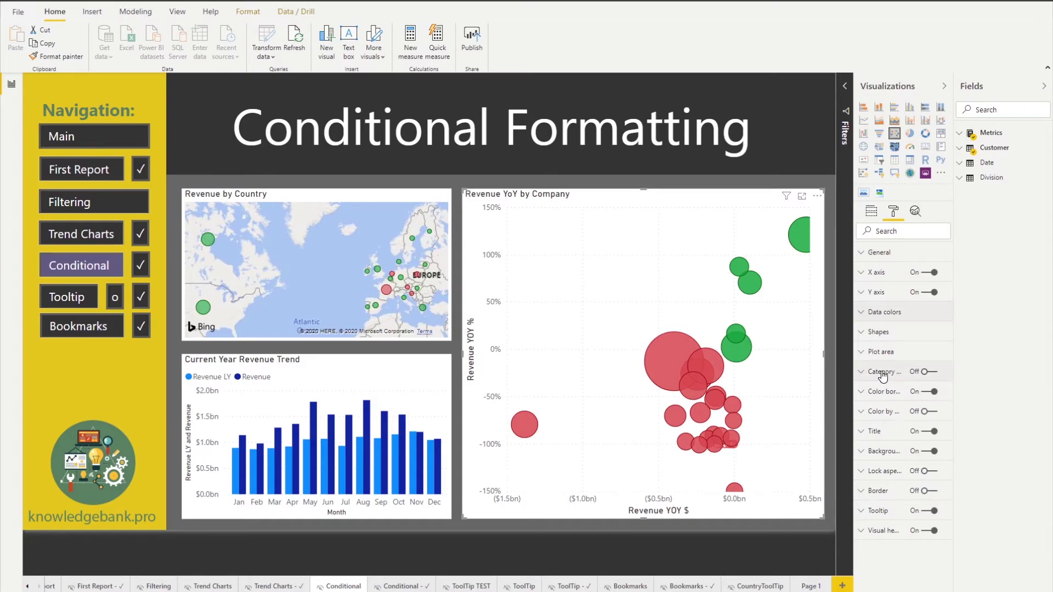
pyautogui.click(929, 372)
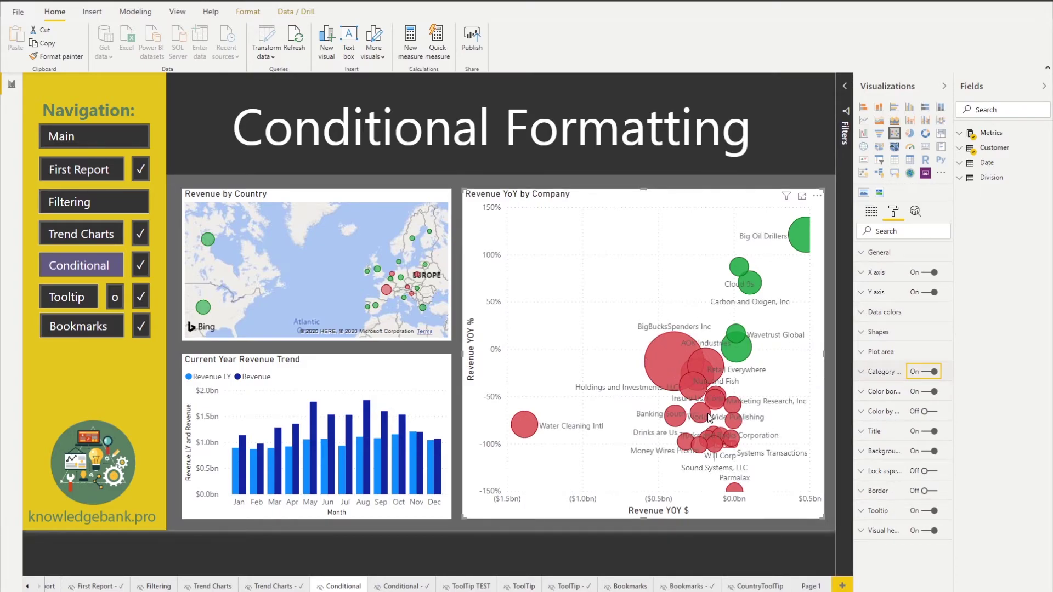
pyautogui.click(861, 373)
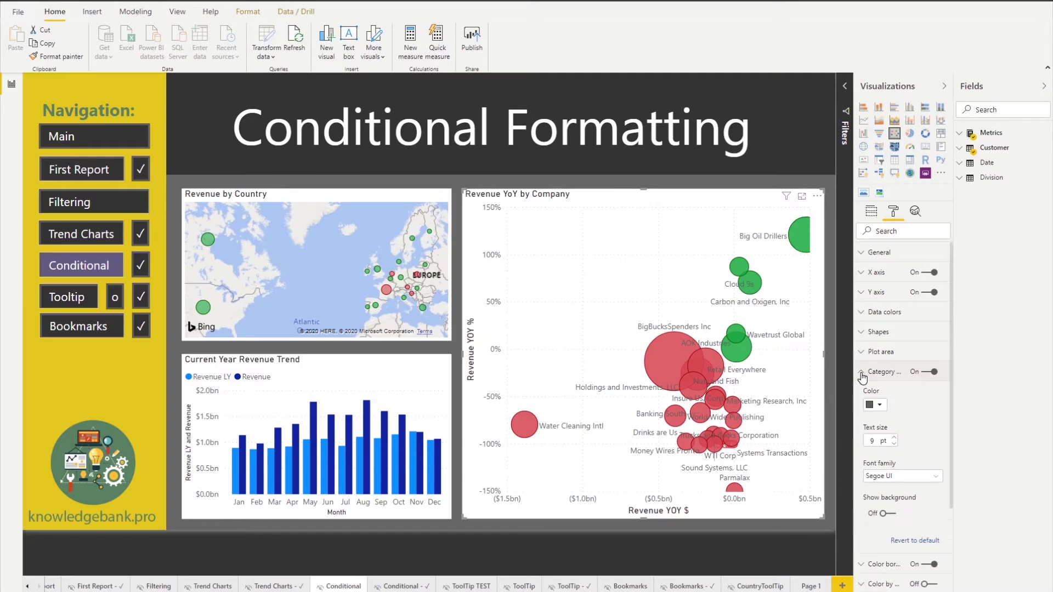
pyautogui.click(879, 405)
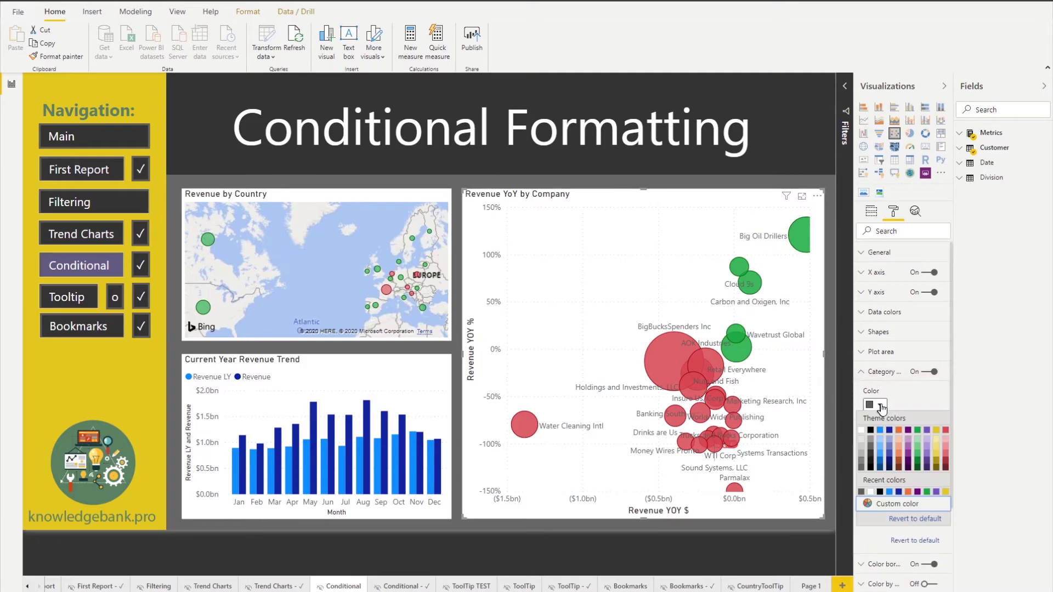
pyautogui.click(870, 459)
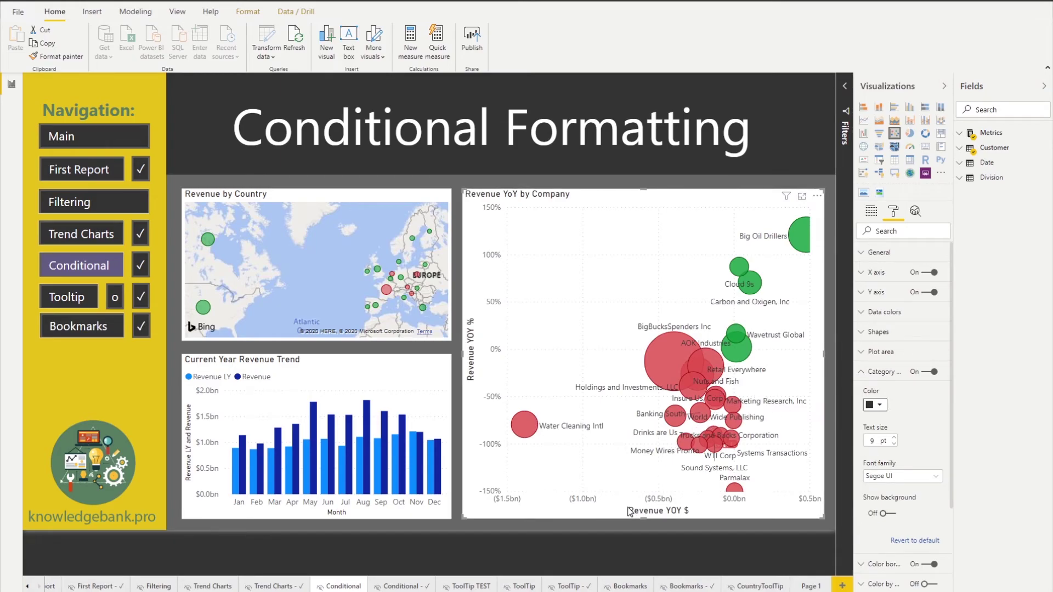
# - Remove Revenue LY from the Current Year Revenue Trend column chart's fields
pyautogui.click(382, 373)
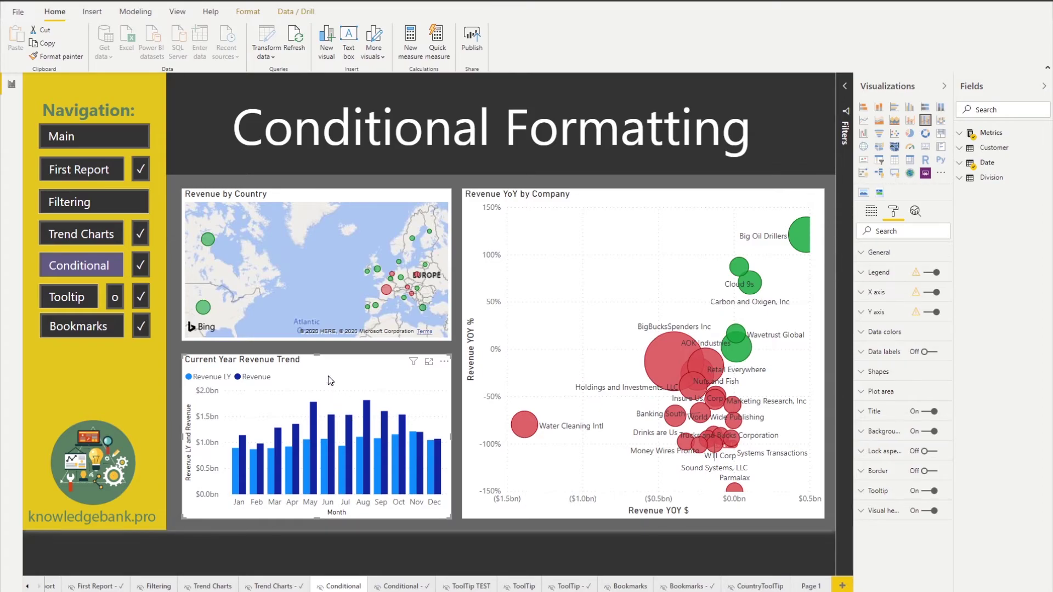
pyautogui.click(871, 211)
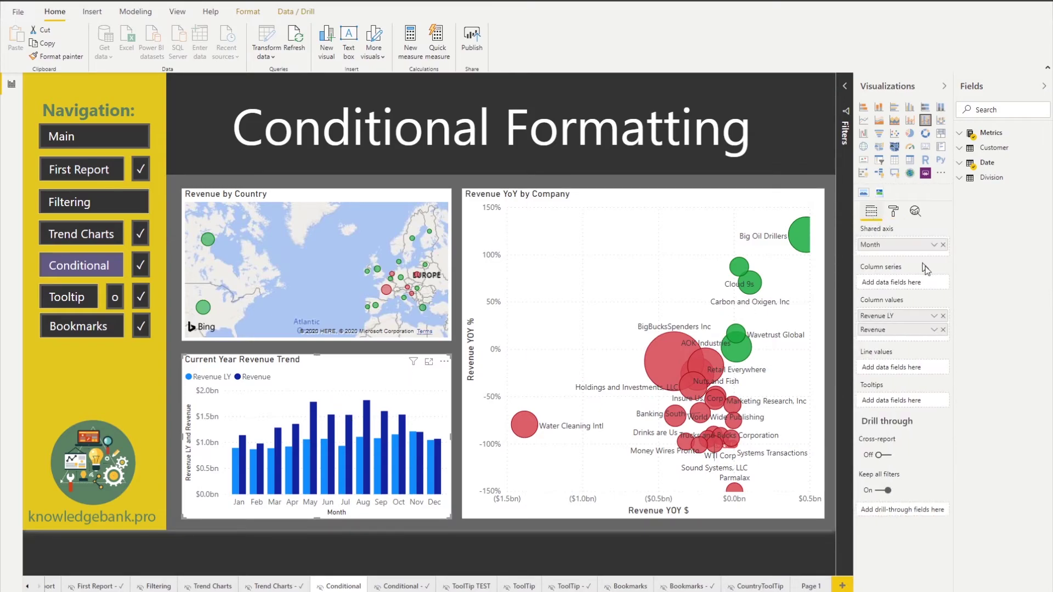
pyautogui.click(942, 317)
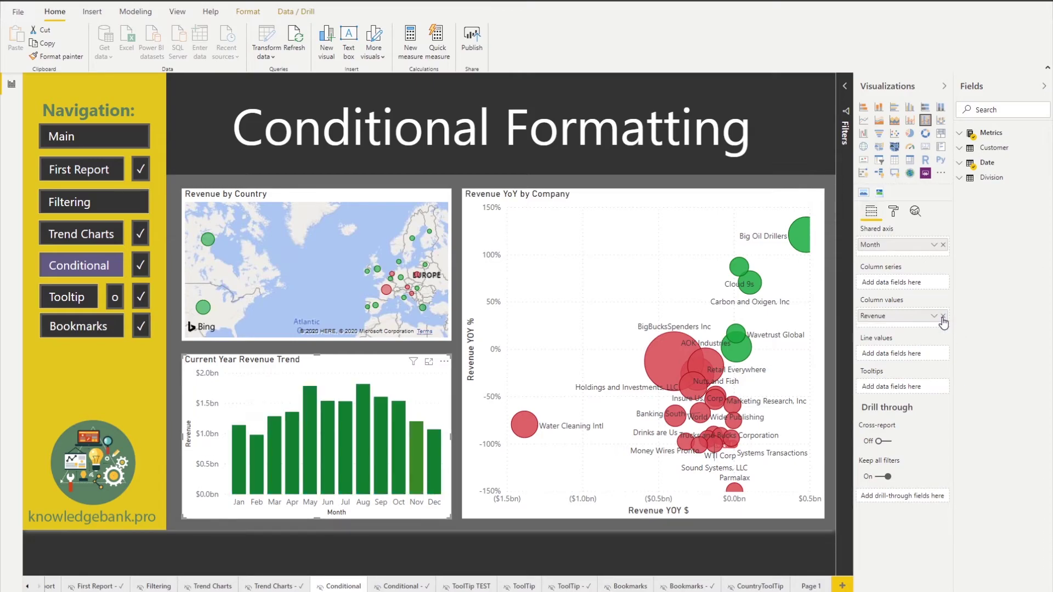
# - Copy the bubble chart's formatting onto the revenue trend column chart with Format painter
pyautogui.click(607, 289)
pyautogui.click(60, 56)
pyautogui.click(401, 379)
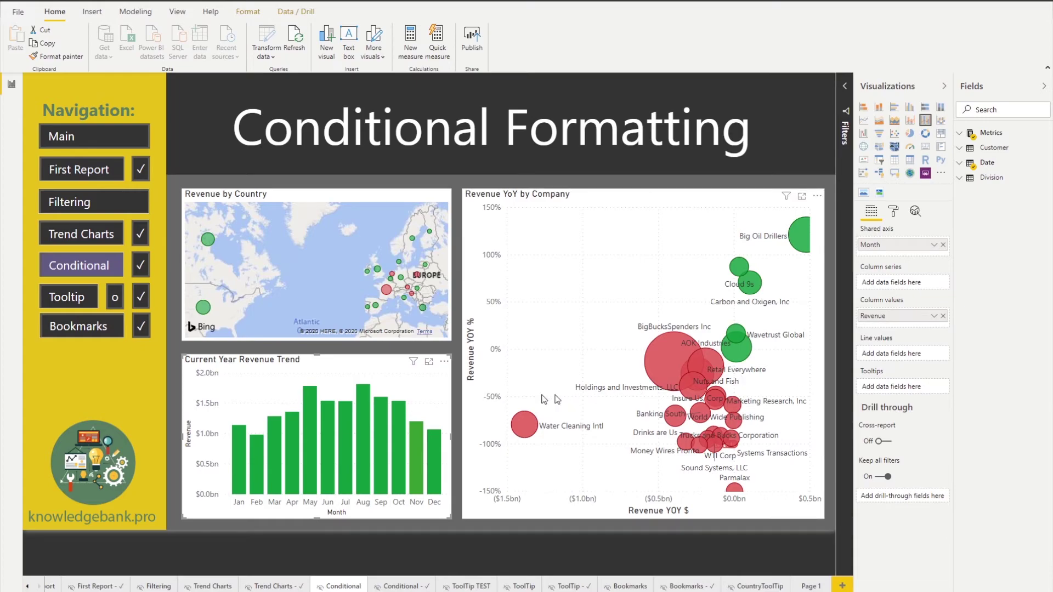
# - Compare against the finished Conditional page, then return and reselect the revenue trend chart
pyautogui.keyDown('ctrl'); pyautogui.click(139, 267); pyautogui.keyUp('ctrl')
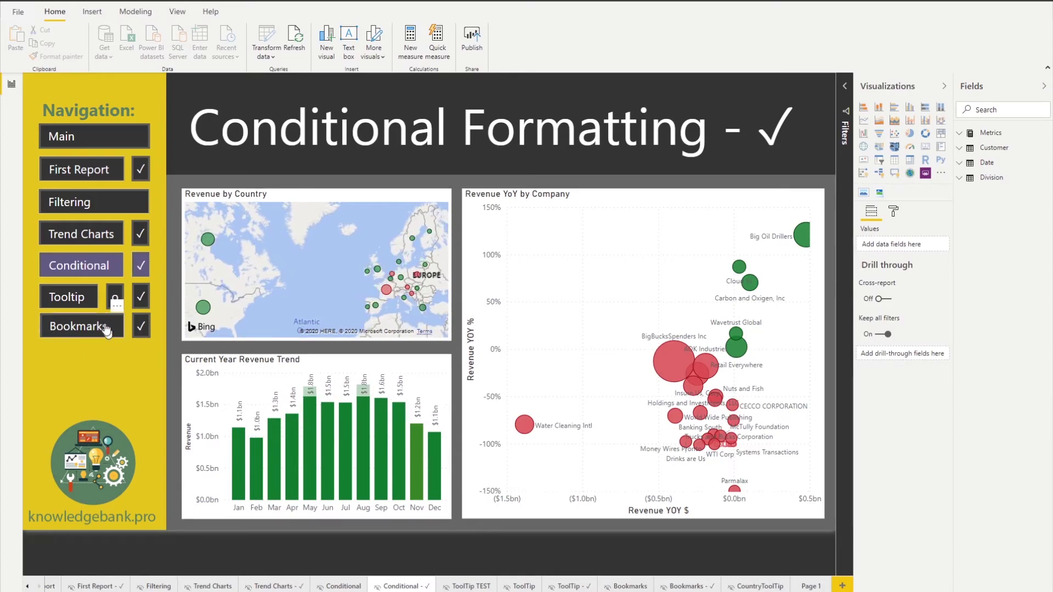
pyautogui.click(87, 291)
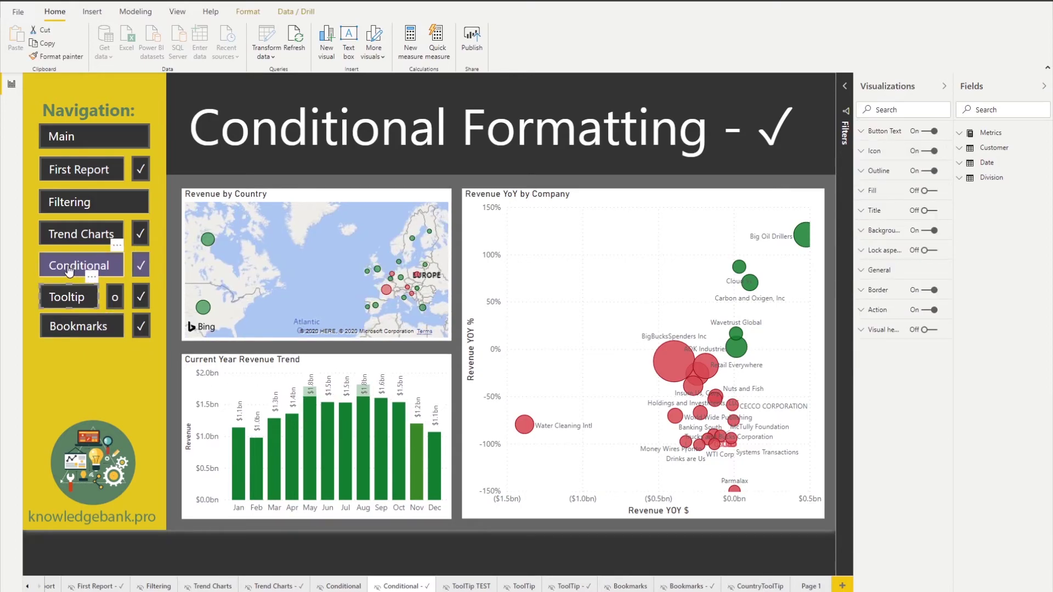
pyautogui.keyDown('ctrl'); pyautogui.click(68, 271); pyautogui.keyUp('ctrl')
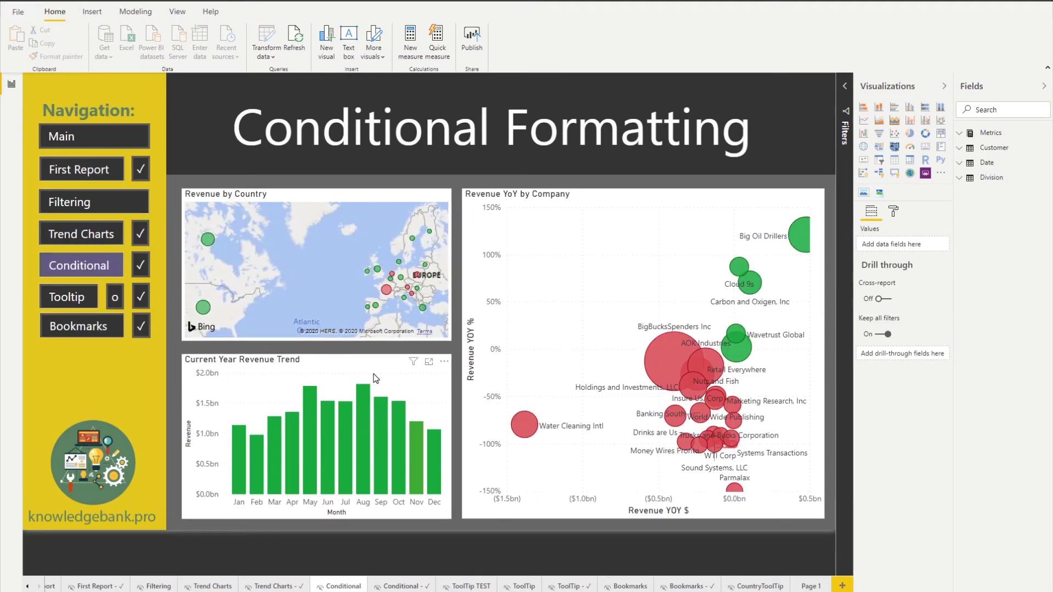
pyautogui.click(374, 378)
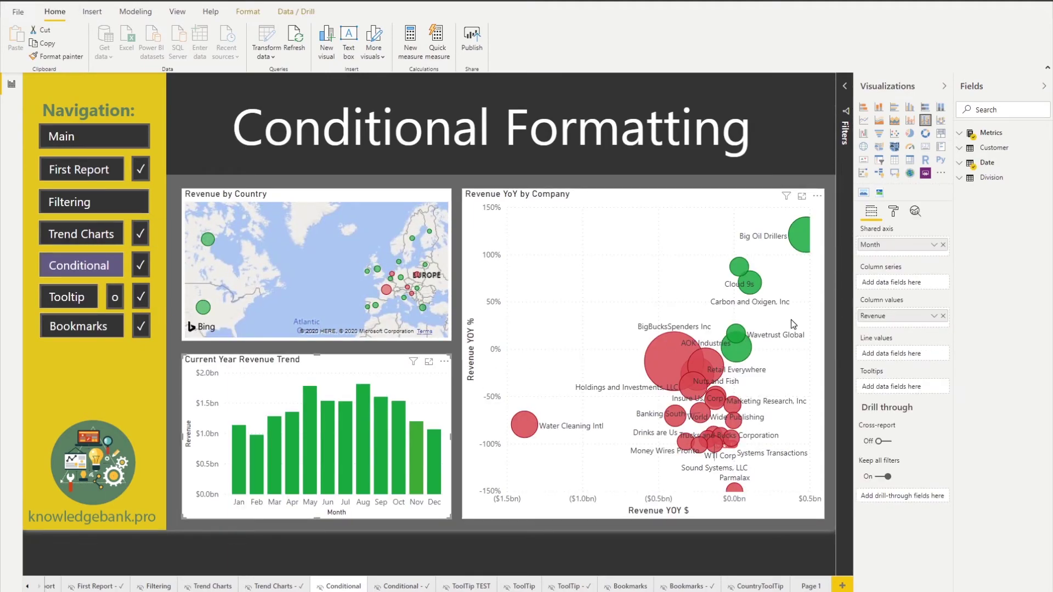
# - Turn on data labels for the monthly revenue bars and test cross-filtering with Big Oil Drillers
pyautogui.click(895, 213)
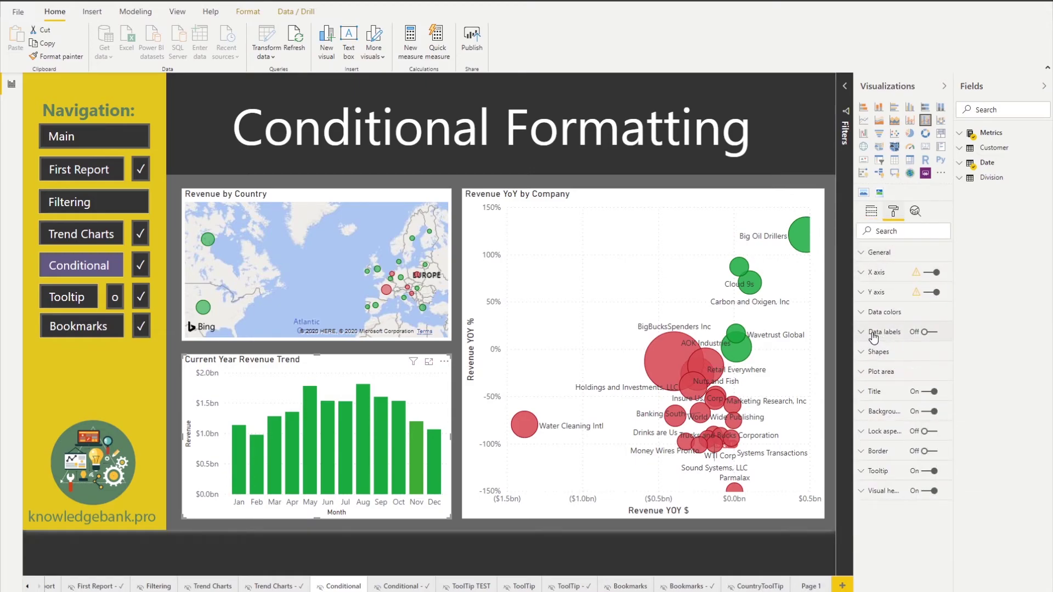
pyautogui.click(931, 333)
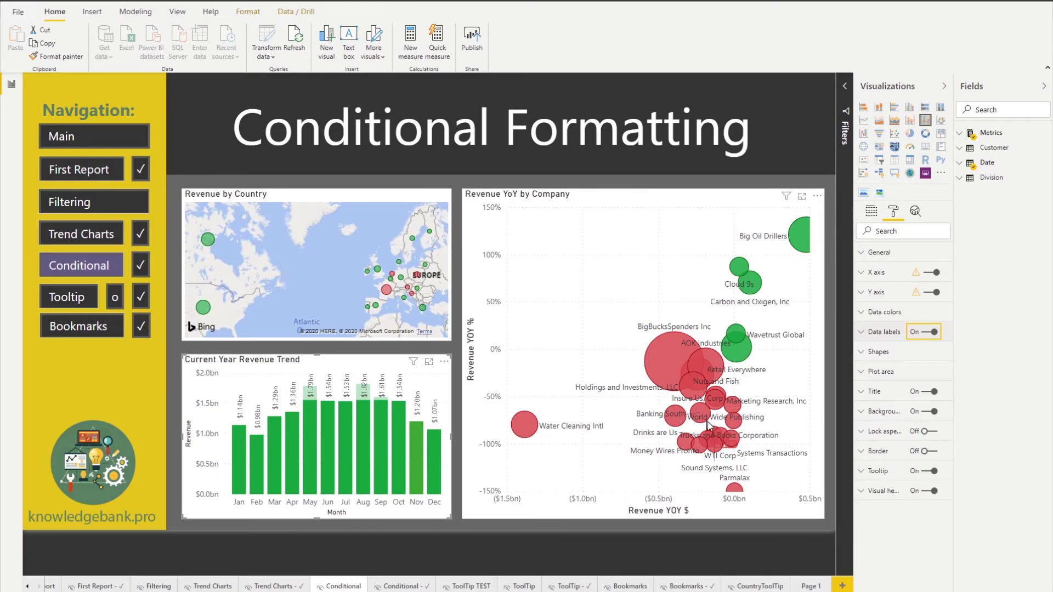
pyautogui.click(804, 238)
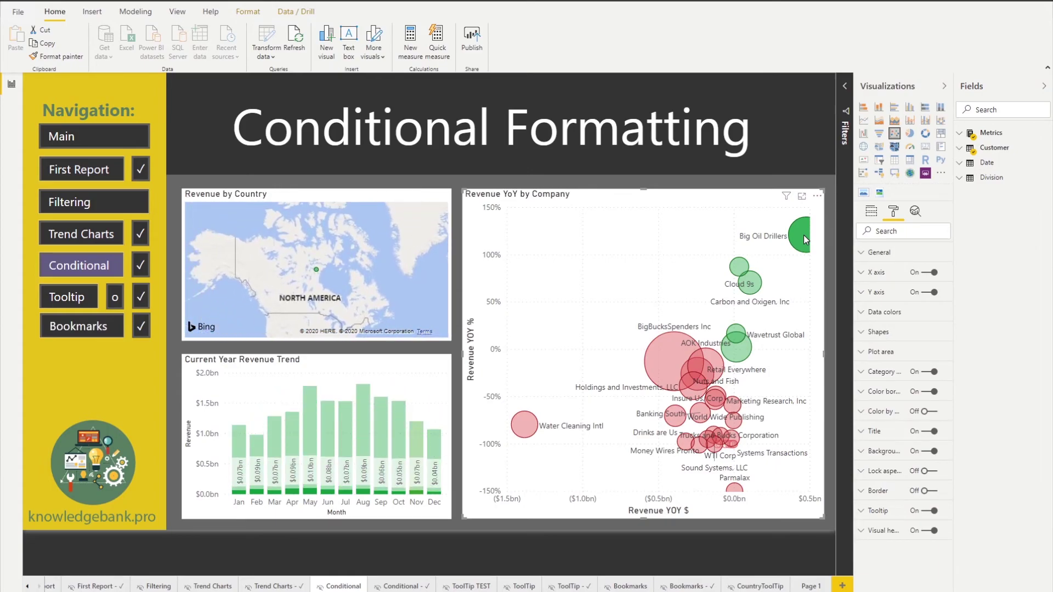
pyautogui.click(804, 238)
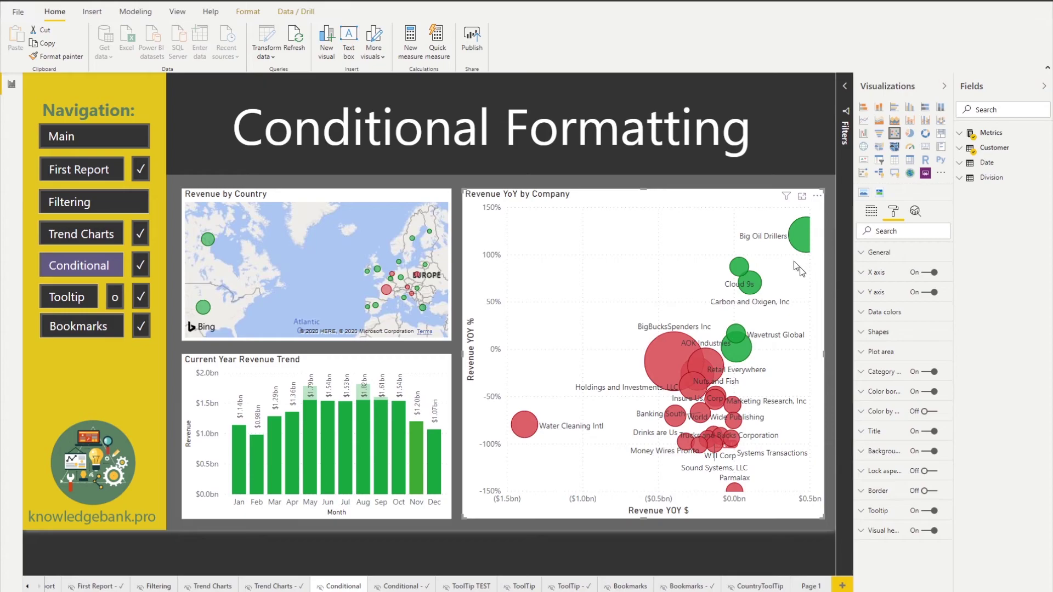
pyautogui.click(801, 241)
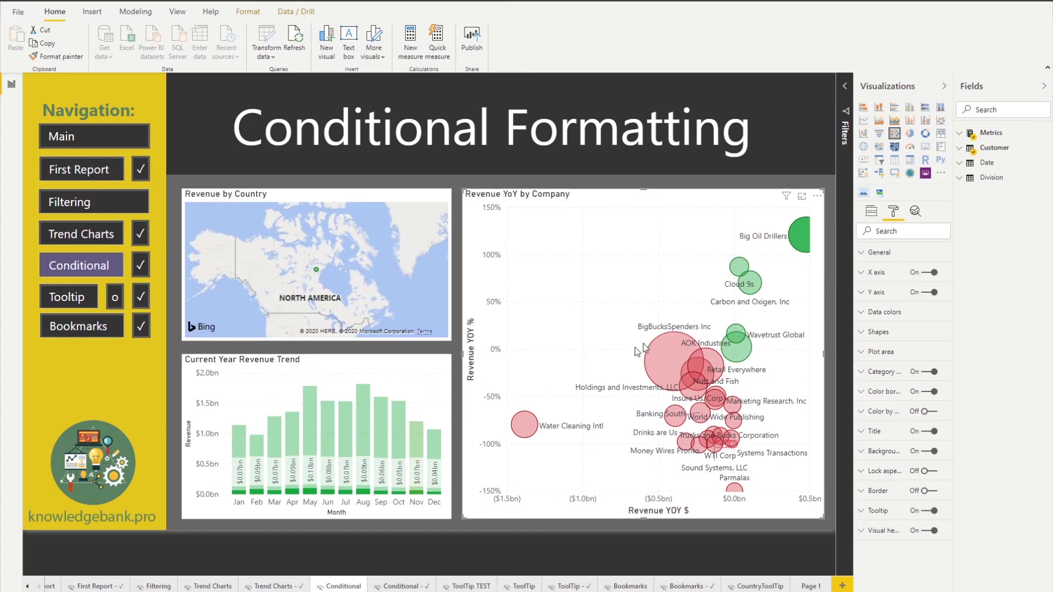
pyautogui.click(670, 246)
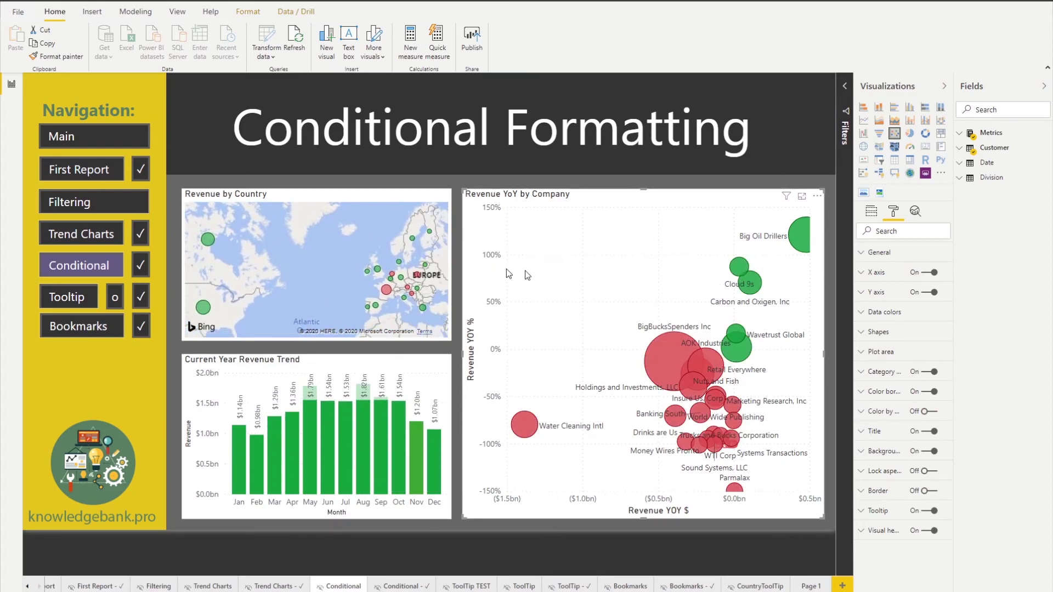
# - Set the bubble chart's interaction on the revenue trend column chart to Filter via Edit interactions
pyautogui.click(248, 13)
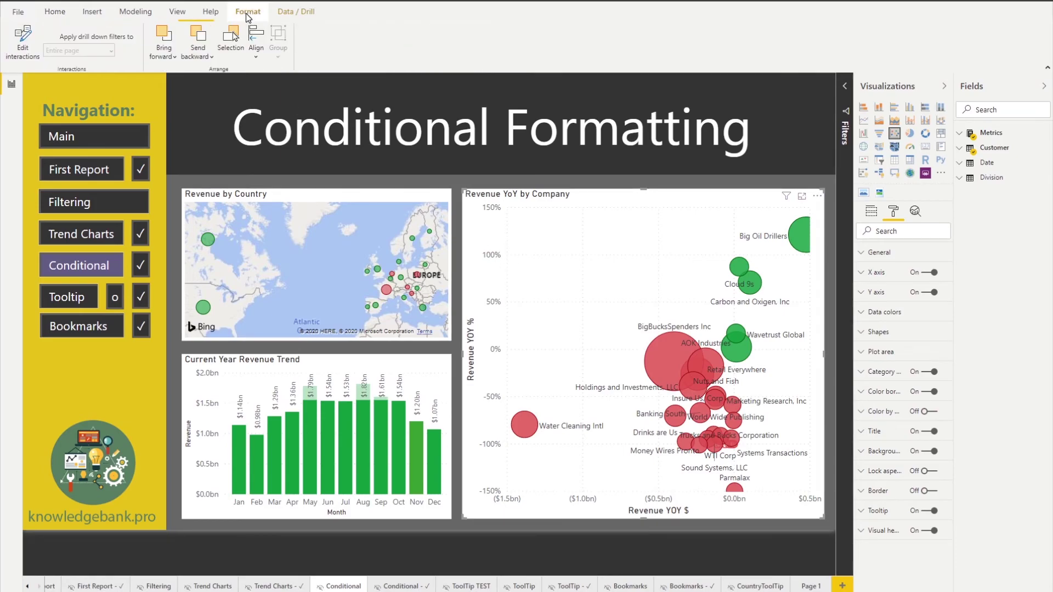
pyautogui.click(22, 44)
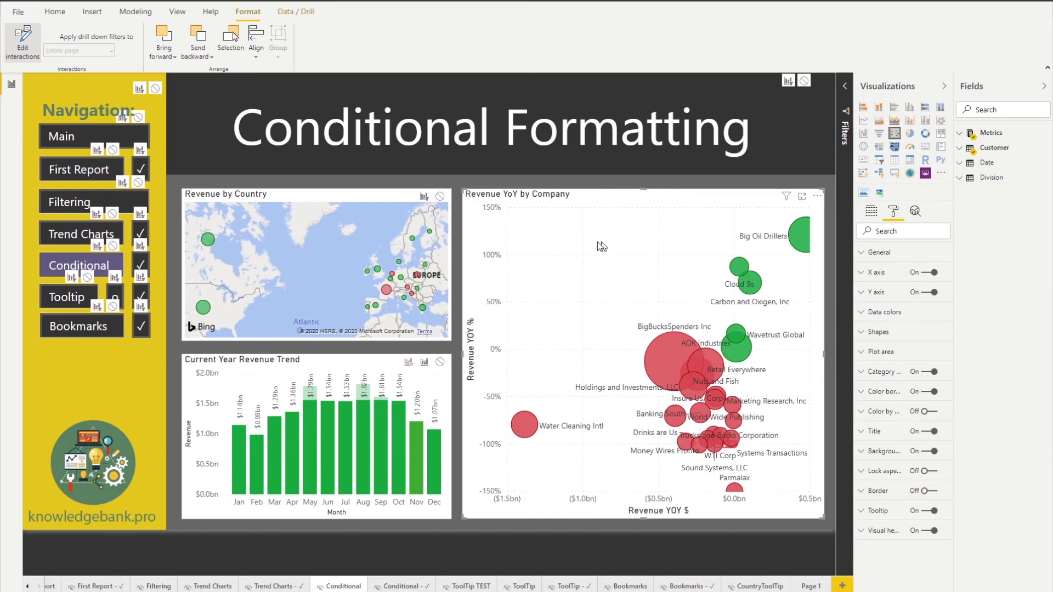
pyautogui.click(408, 363)
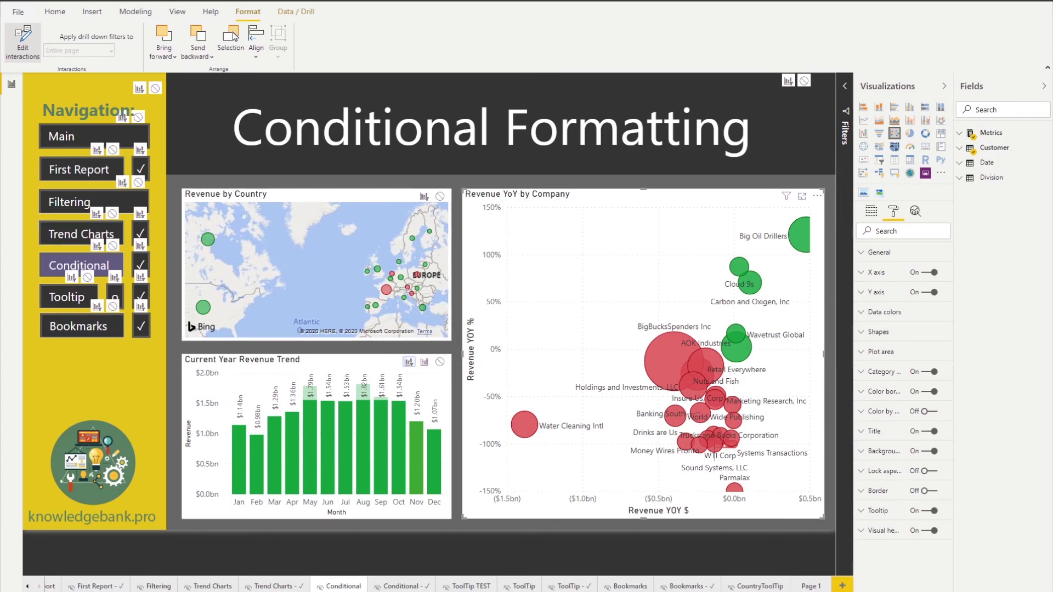
pyautogui.click(32, 38)
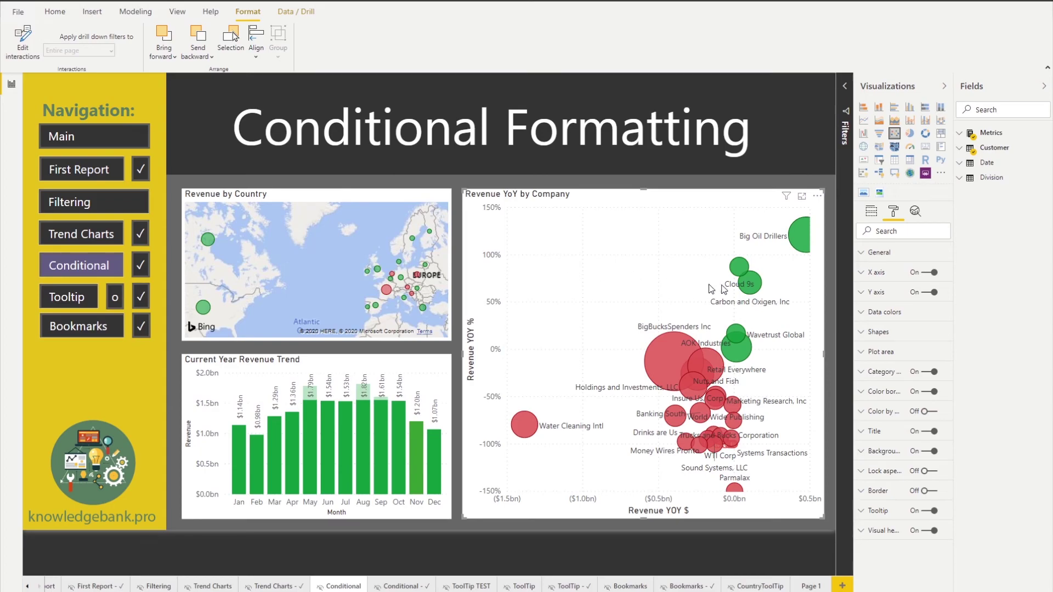
# - Filter the report to Big Oil Drillers and check the monthly revenue bar values
pyautogui.click(803, 235)
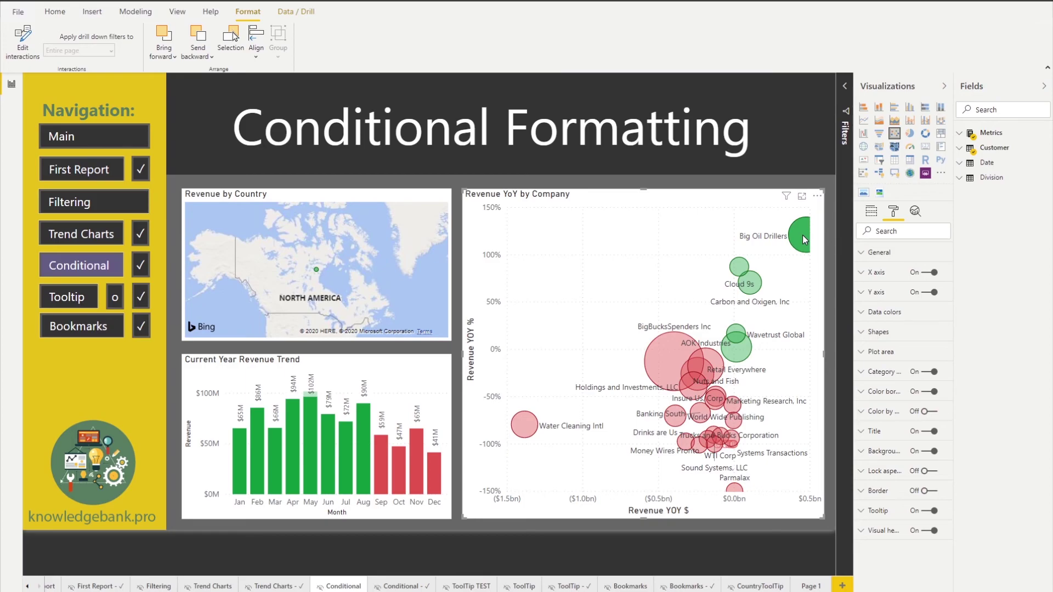
pyautogui.click(689, 252)
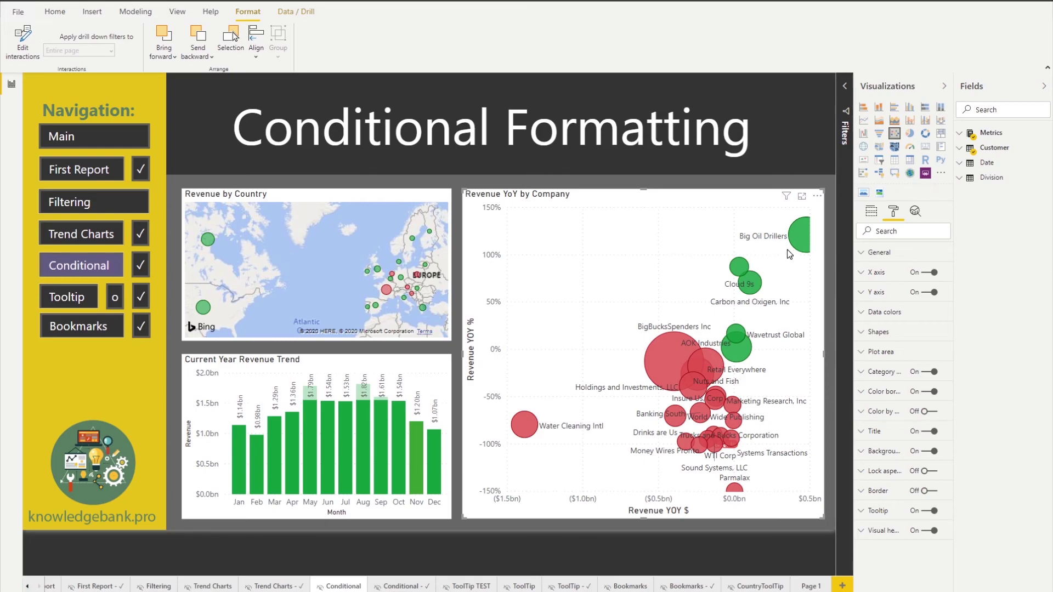
pyautogui.moveTo(805, 233)
pyautogui.click(801, 236)
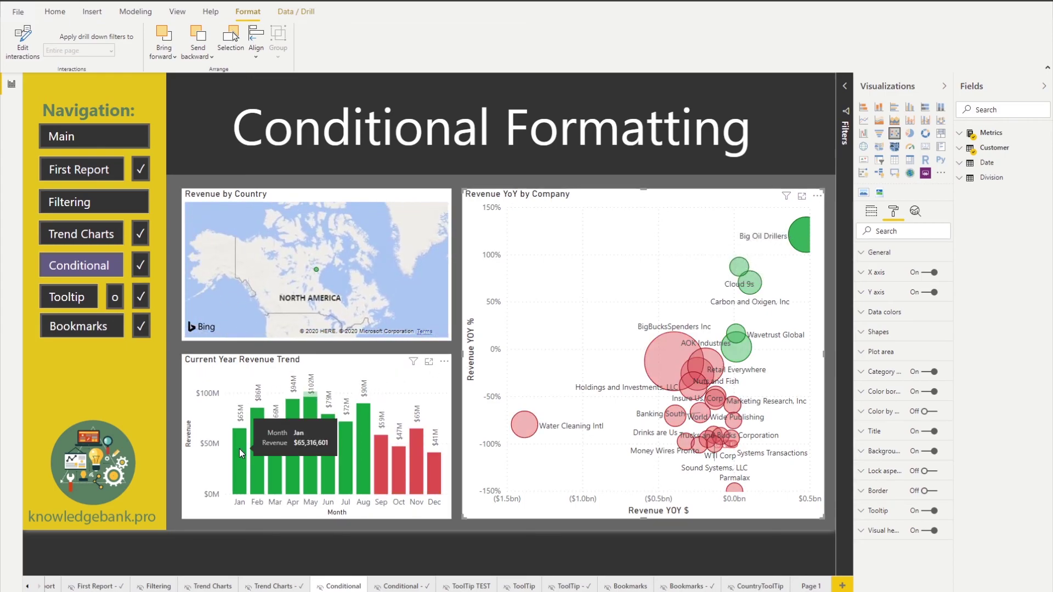
pyautogui.moveTo(256, 449)
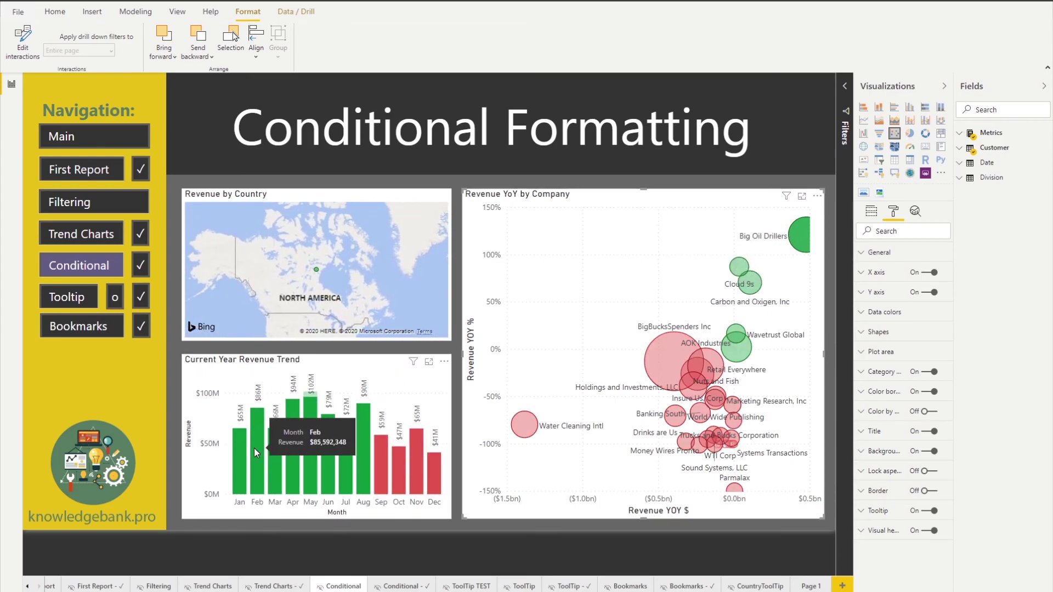
pyautogui.moveTo(233, 434)
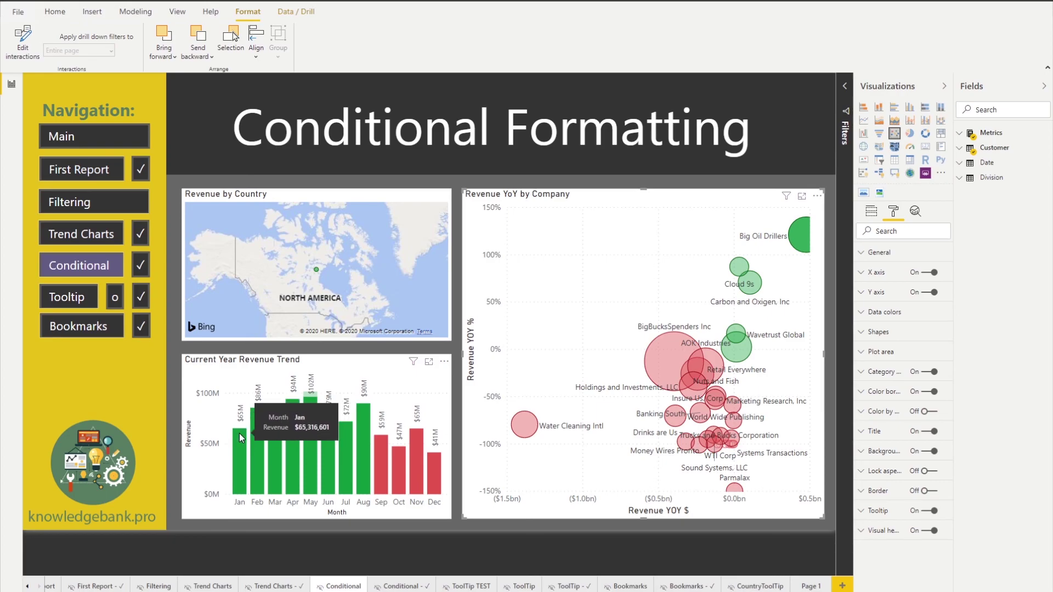
pyautogui.moveTo(346, 433)
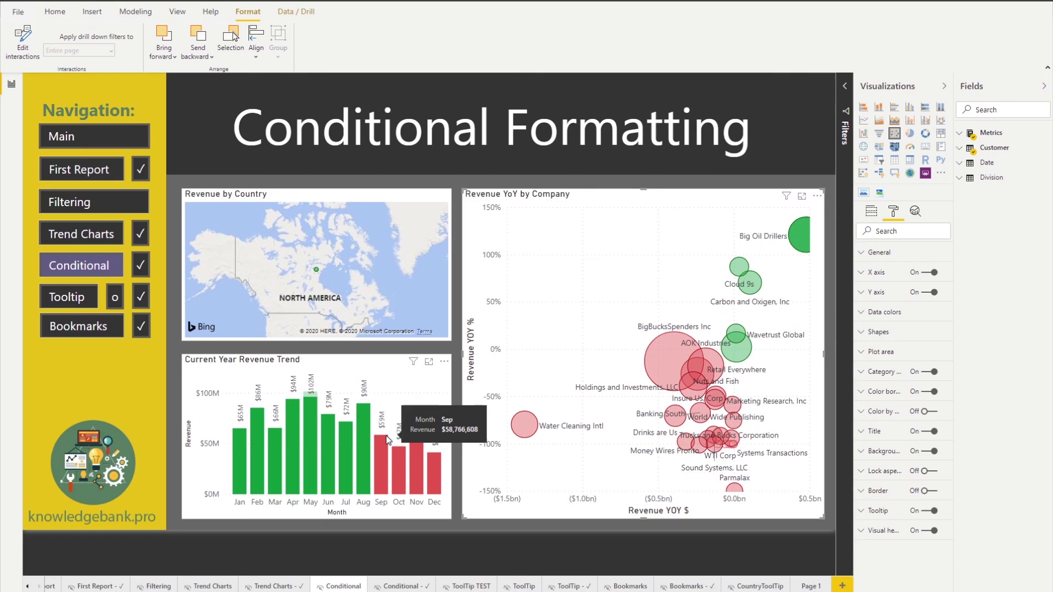
pyautogui.moveTo(436, 453)
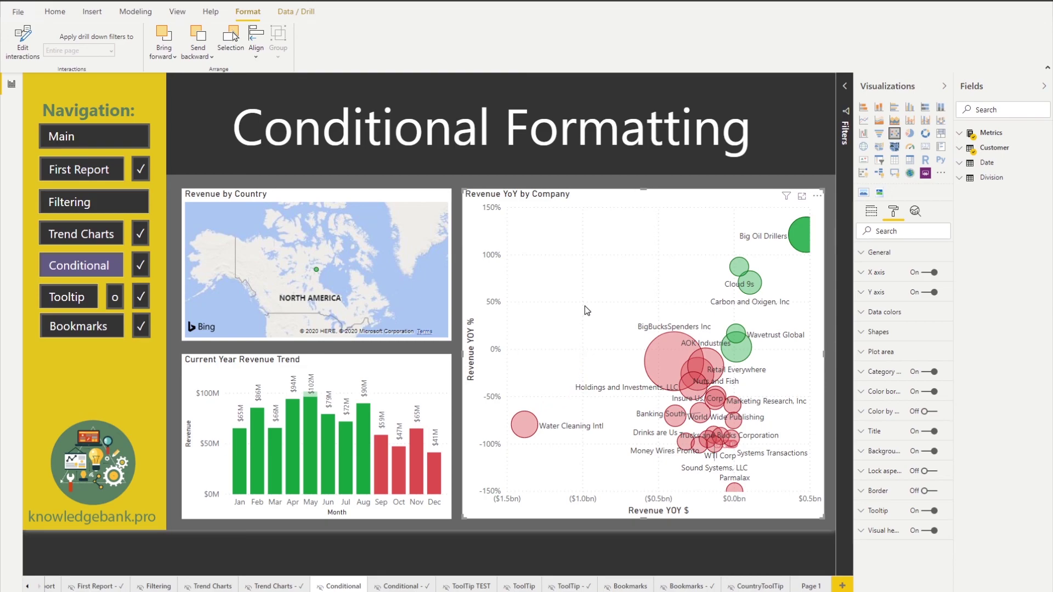
# - Reapply the Big Oil Drillers filter once more, then clear it so all data shows
pyautogui.click(577, 368)
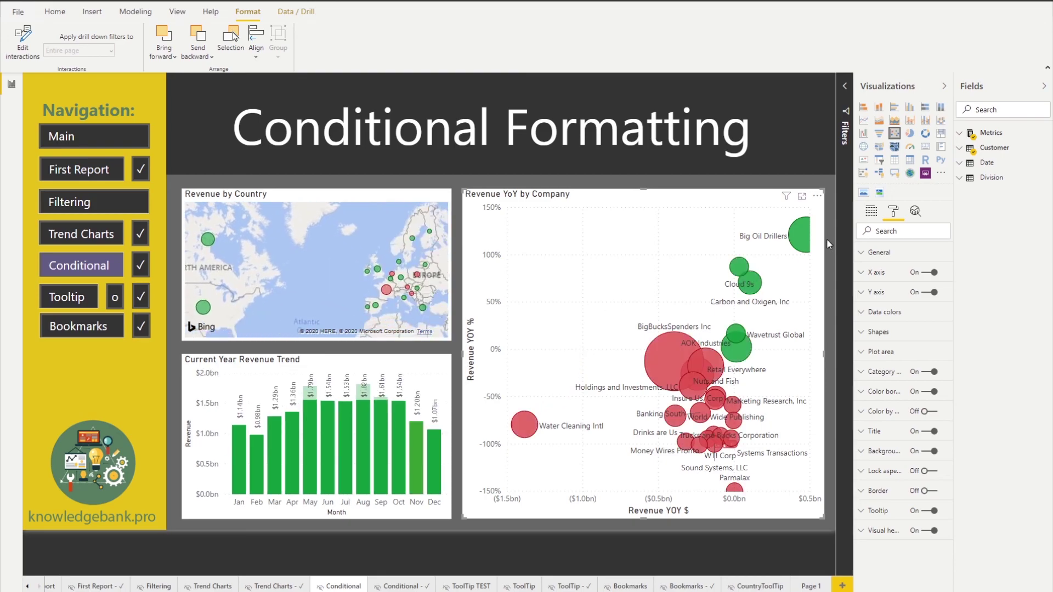
pyautogui.click(795, 232)
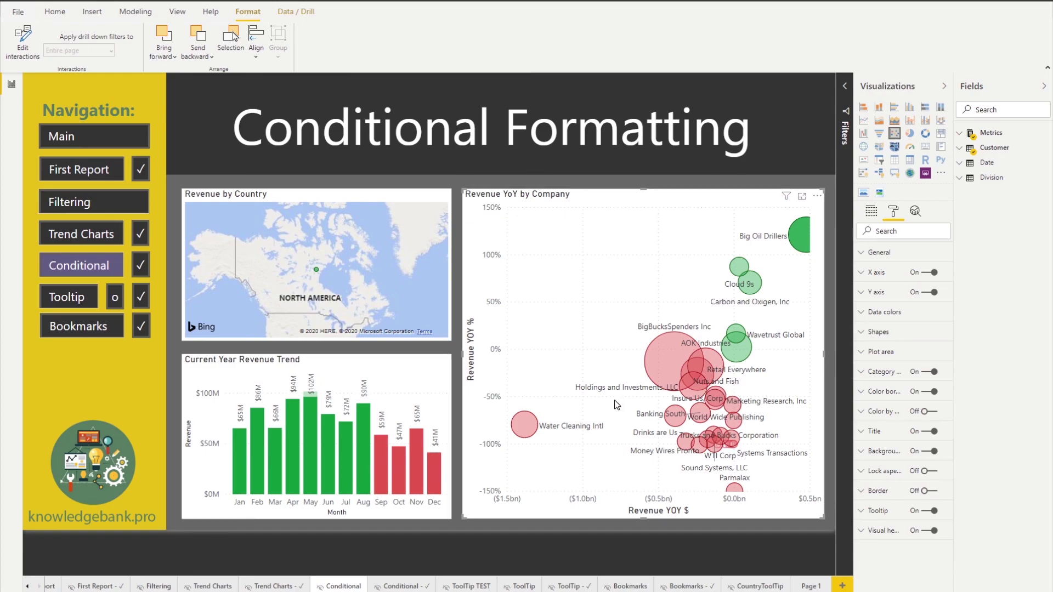
pyautogui.click(653, 290)
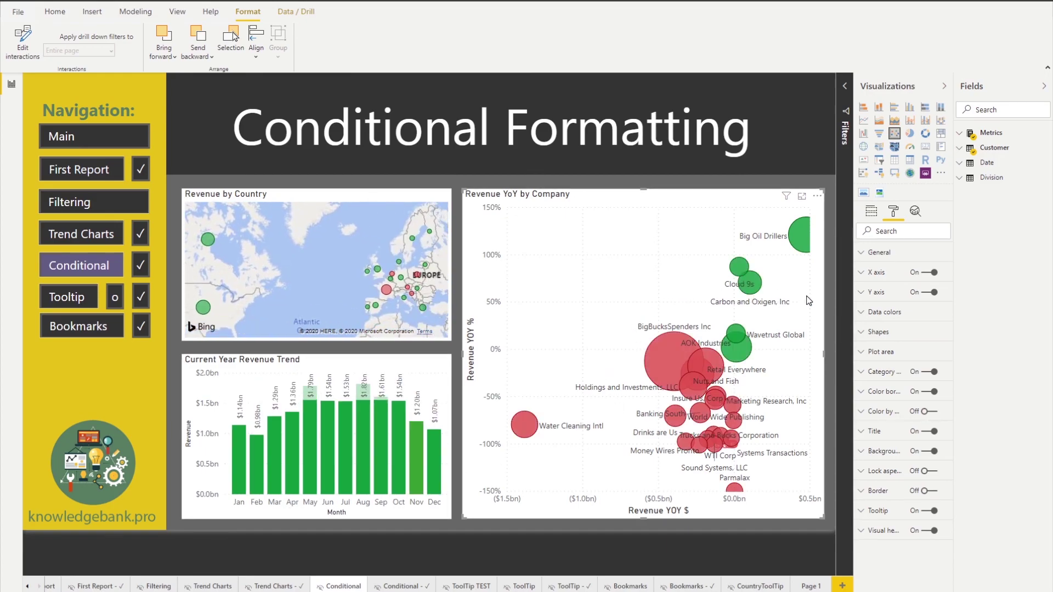